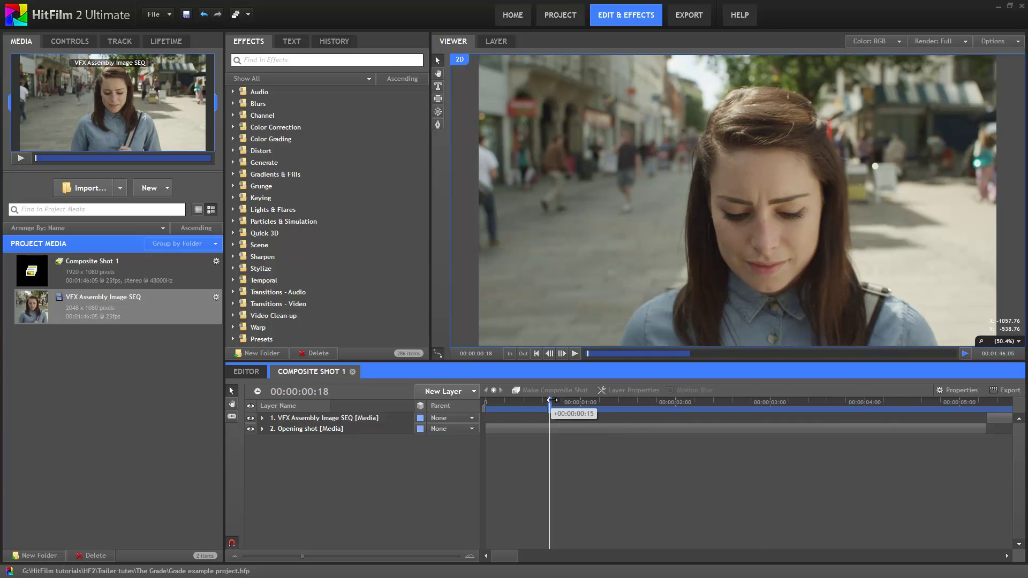
Apply Vibrance to the Opening shot layer and raise its Radius to 1987 px
left_click(302, 61)
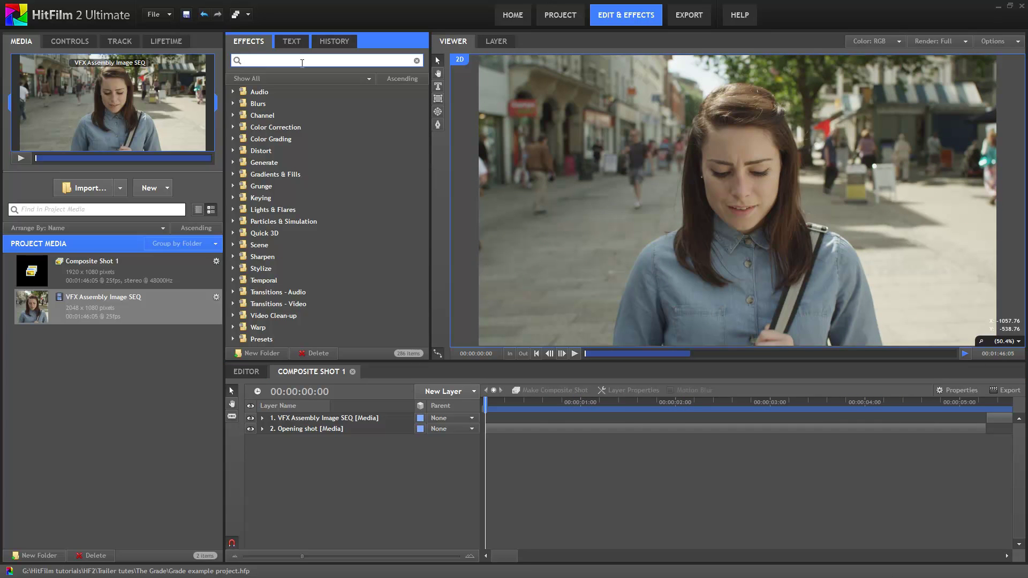
type("vib")
left_click_drag(282, 107, 322, 430)
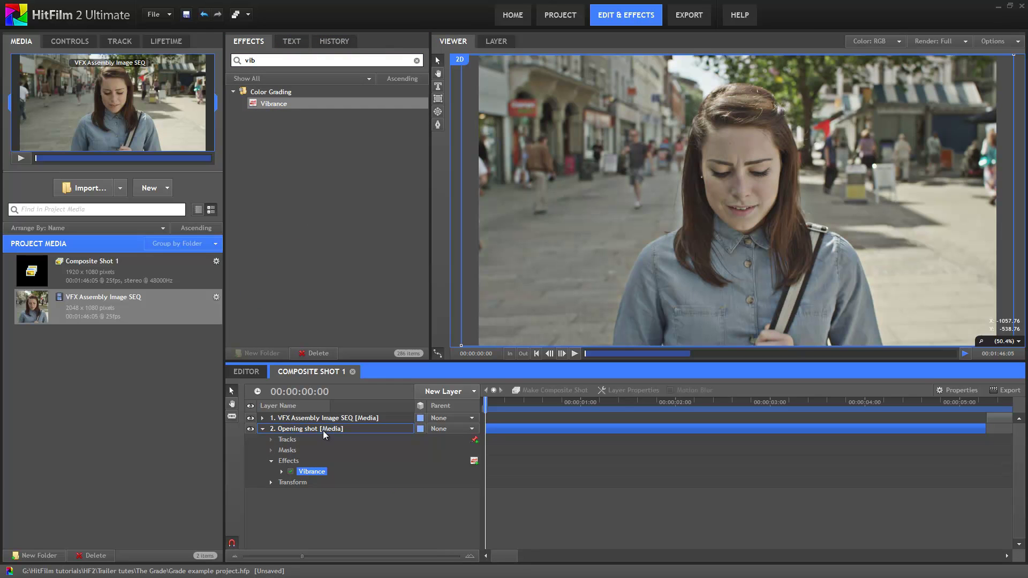
double_click(316, 471)
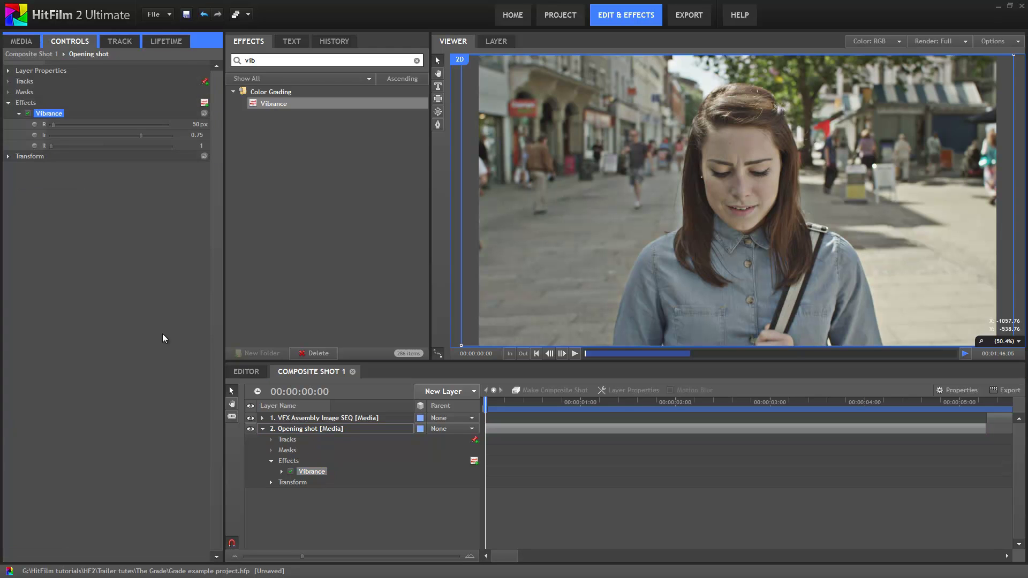
left_click_drag(47, 64, 84, 66)
left_click_drag(90, 124, 165, 126)
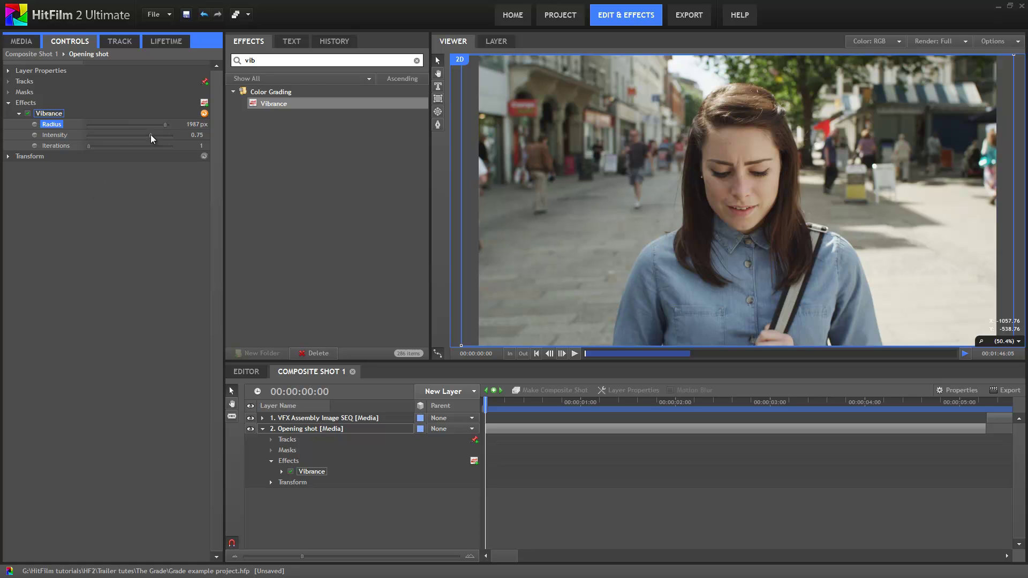
Adjust the Vibrance intensity, toggling the effect off and on to compare before and after
left_click_drag(151, 134, 153, 134)
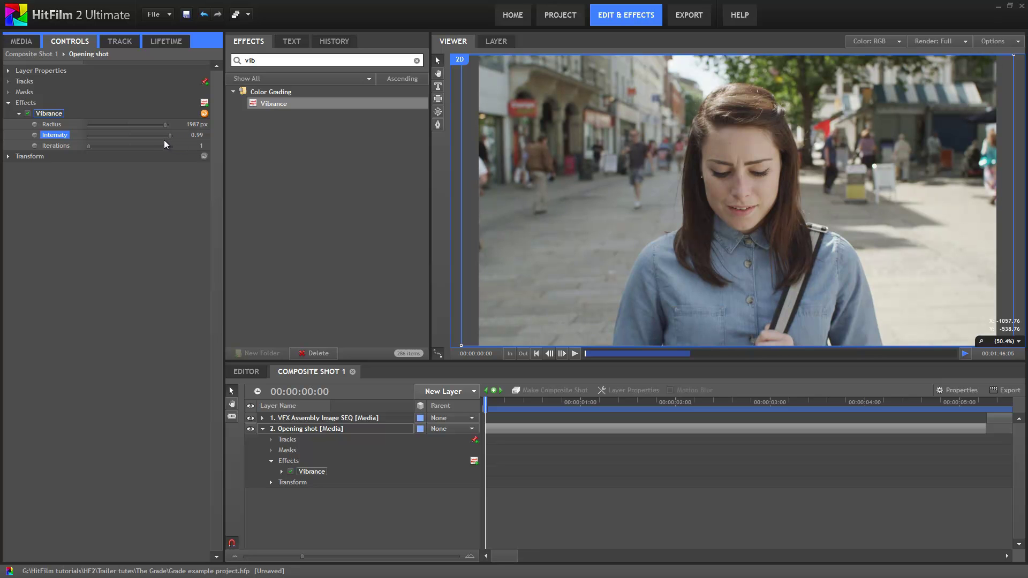
left_click_drag(142, 139, 115, 139)
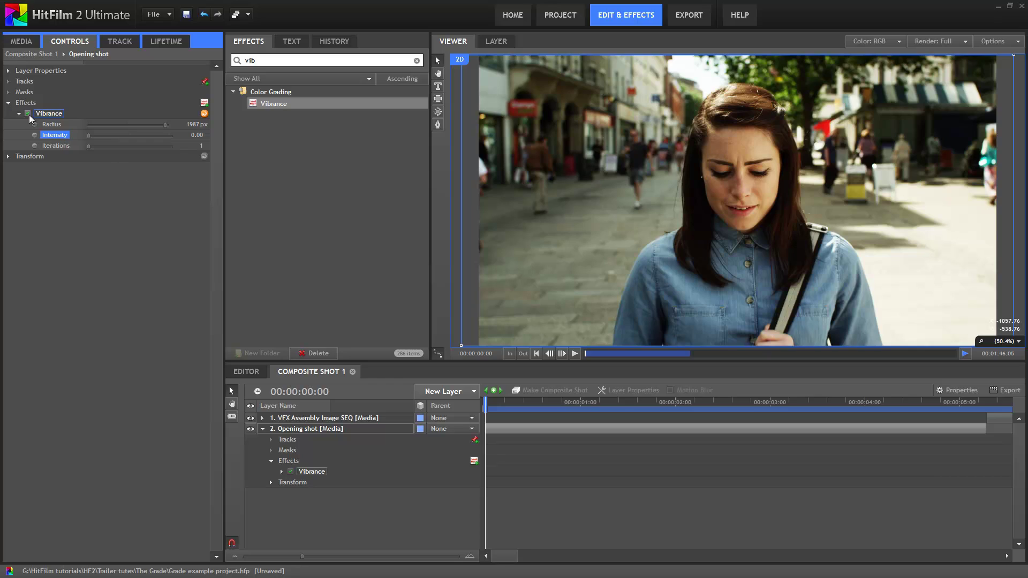
left_click(29, 115)
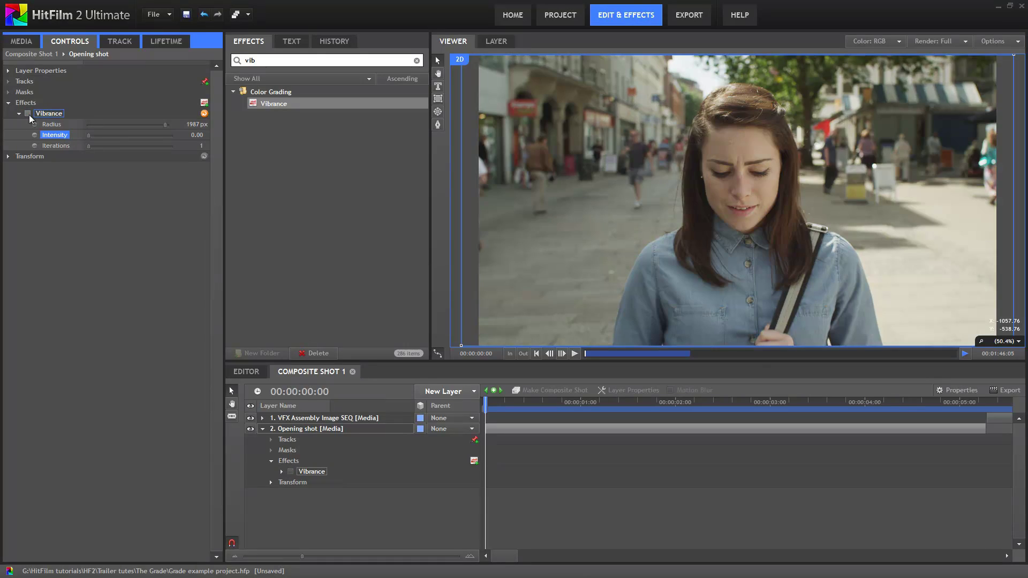
left_click(29, 115)
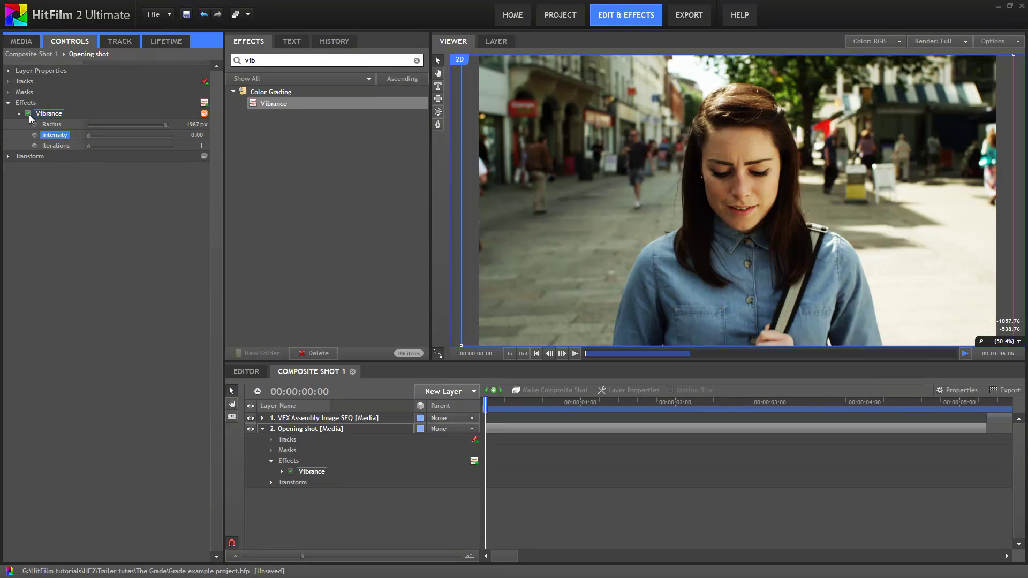
left_click(28, 113)
left_click(29, 114)
left_click(29, 114)
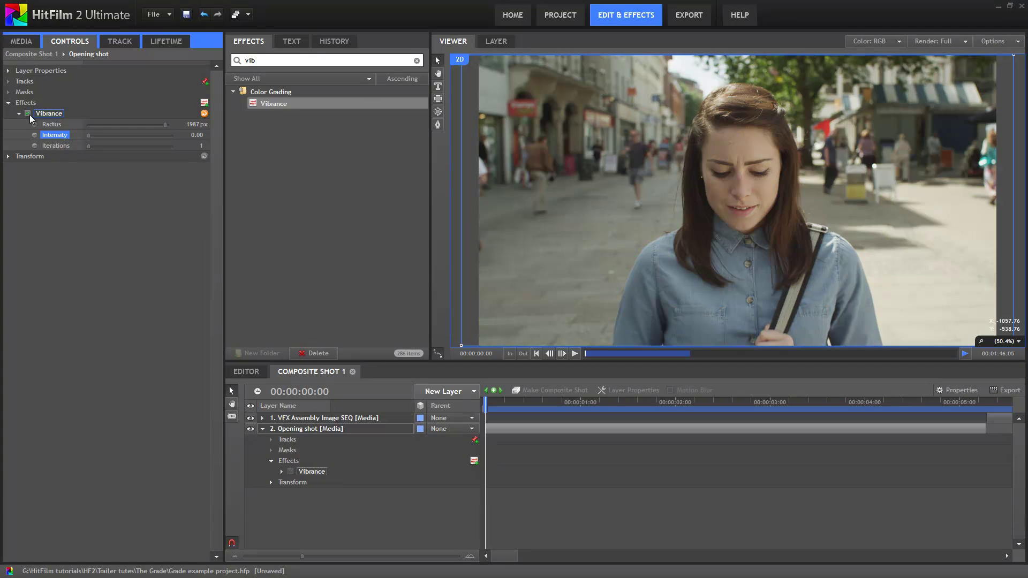
left_click(28, 114)
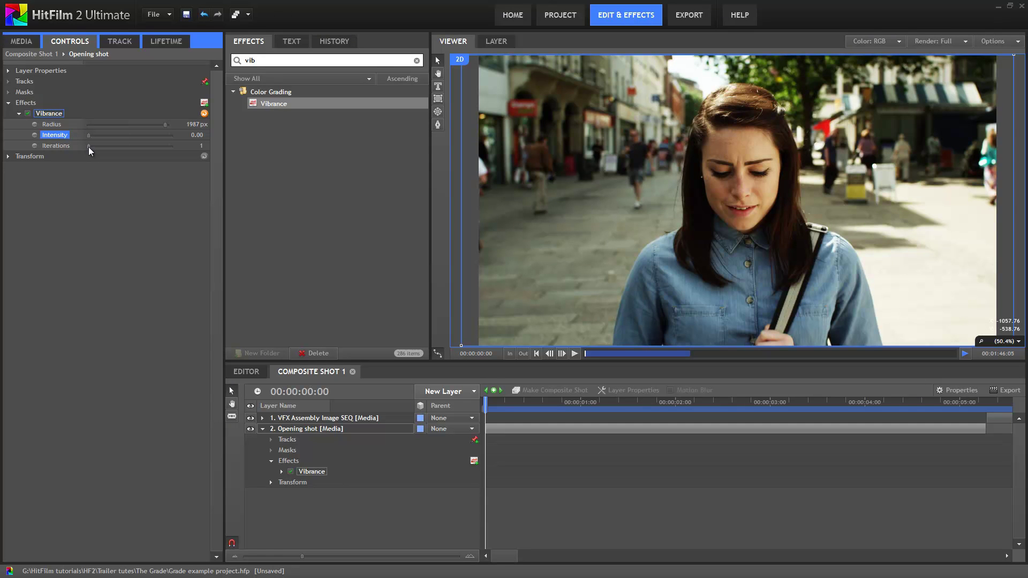
Raise Vibrance Iterations to 5 and Intensity to 0.25
left_click_drag(90, 152, 107, 152)
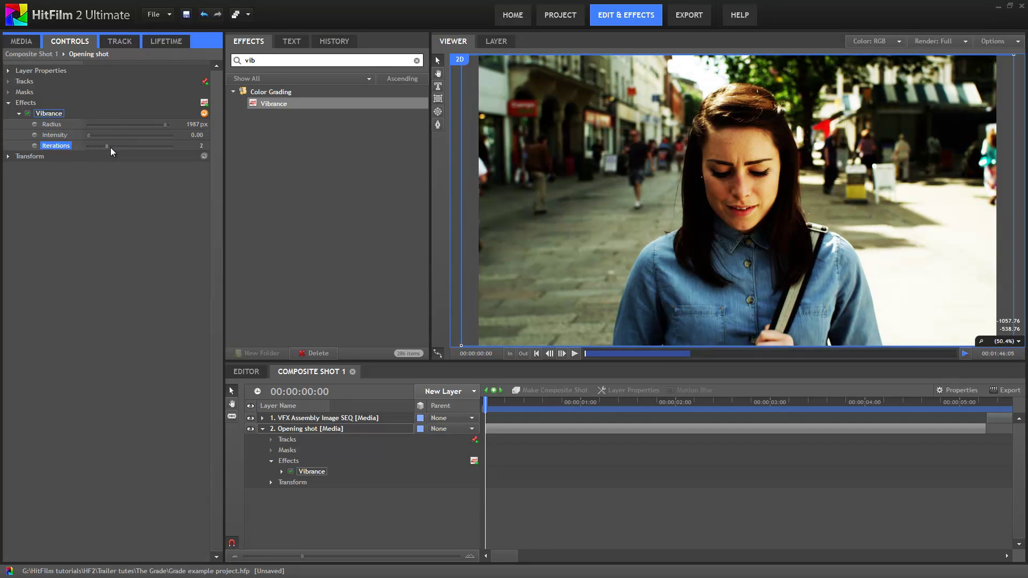
left_click_drag(112, 152, 168, 152)
left_click_drag(88, 136, 141, 143)
Reset Vibrance Iterations to 1, lower Intensity, and add Color Correction Wheels
left_click(96, 148)
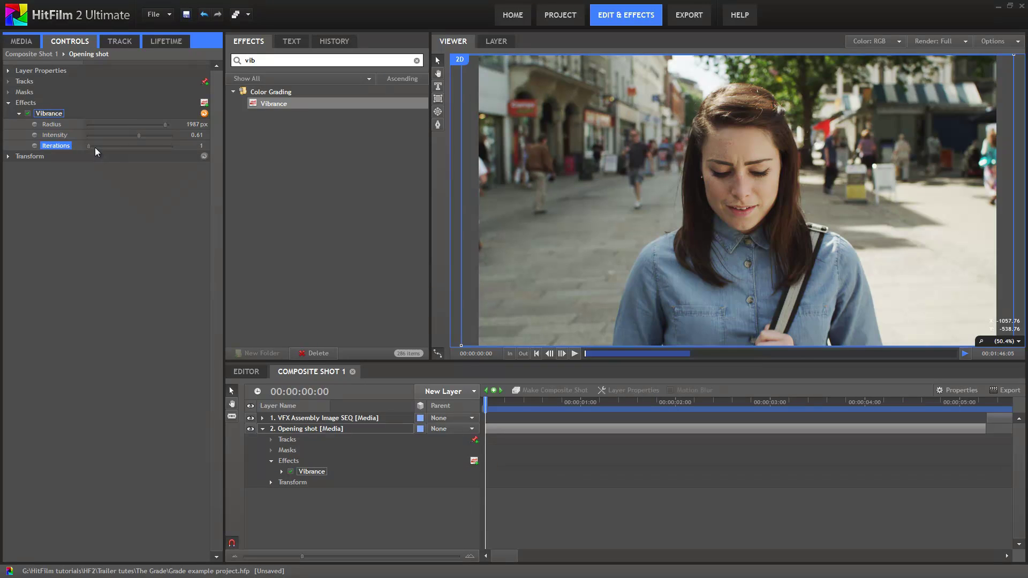
left_click_drag(123, 138, 106, 140)
double_click(250, 60)
type("col")
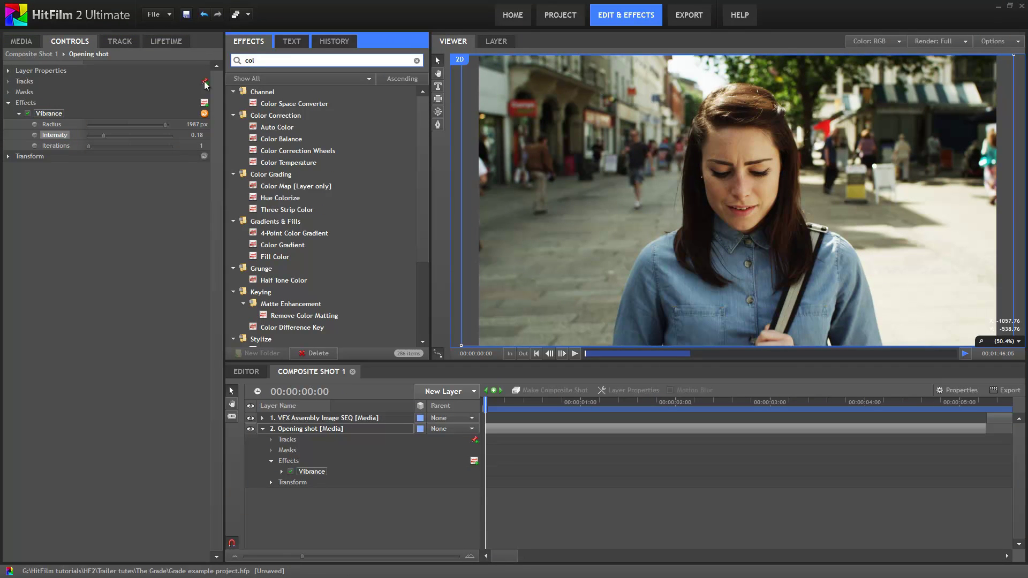
left_click_drag(282, 152, 88, 157)
Give the middle colour wheel a subtle tint of about 0.24 saturation, then move to the face close-up
left_click(19, 157)
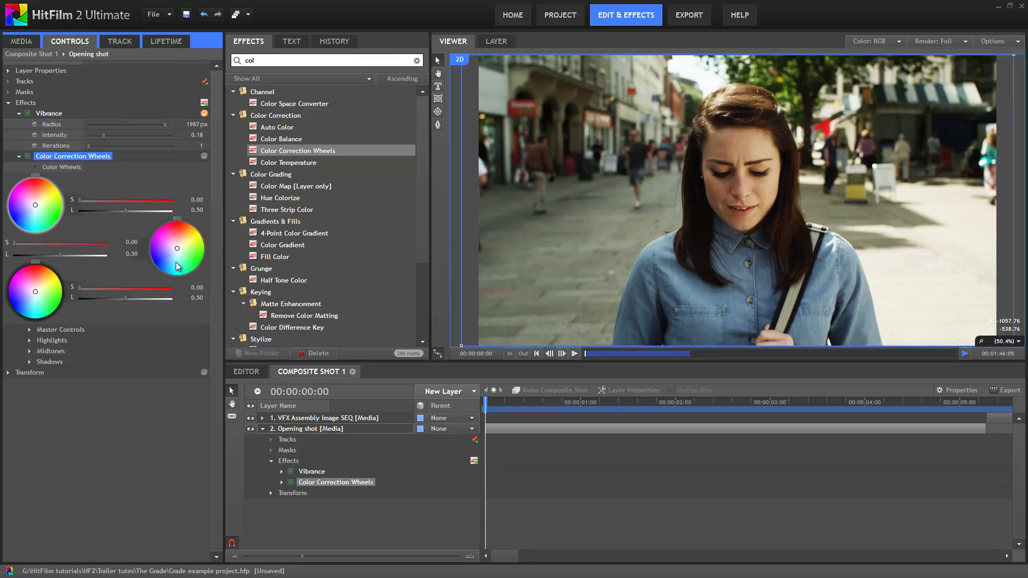
left_click_drag(177, 249, 185, 244)
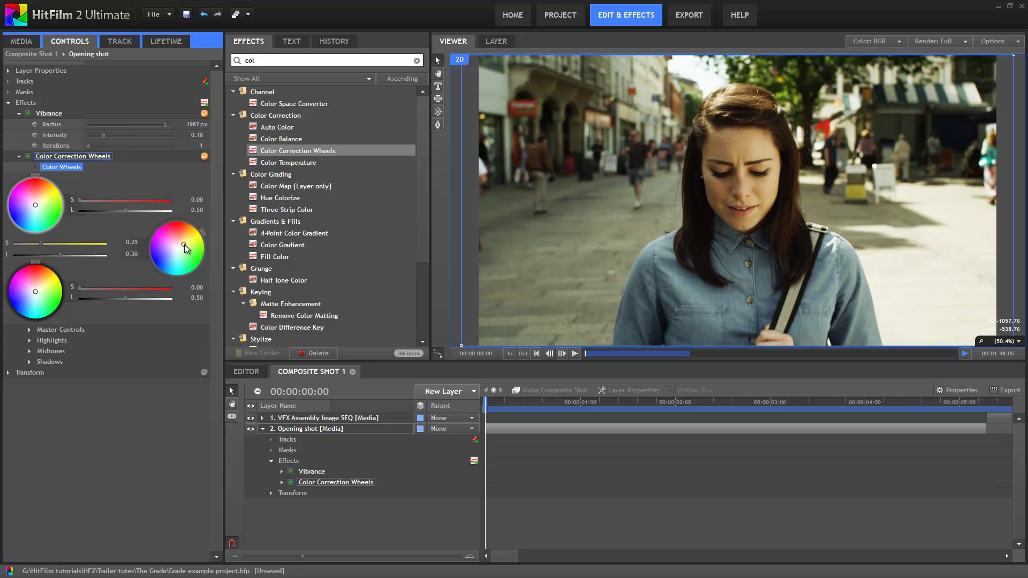
left_click_drag(183, 246, 182, 245)
left_click_drag(509, 404, 734, 386)
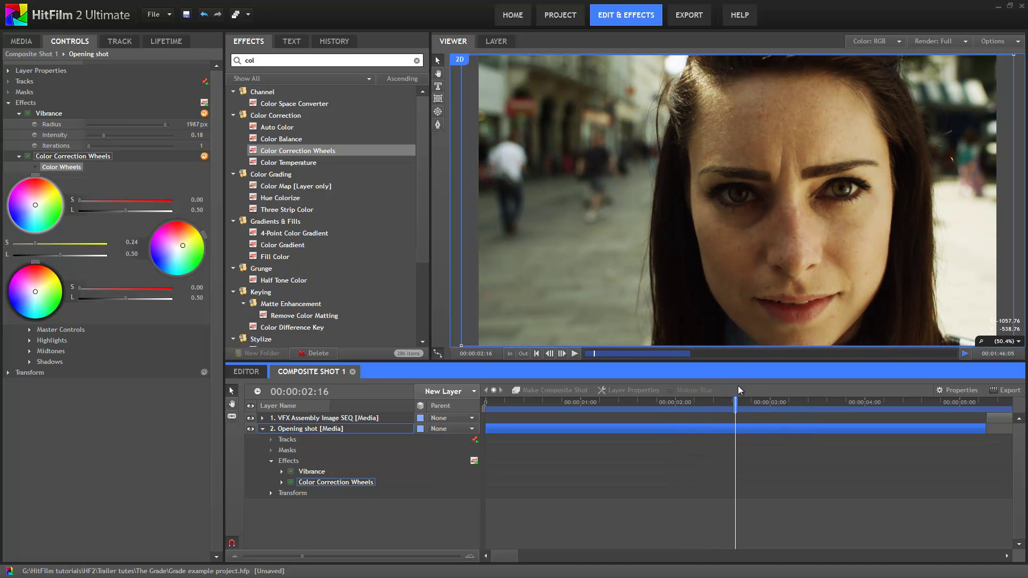
Add two grade layers named 'Left eye' and 'Right eye'
left_click(458, 391)
left_click(447, 471)
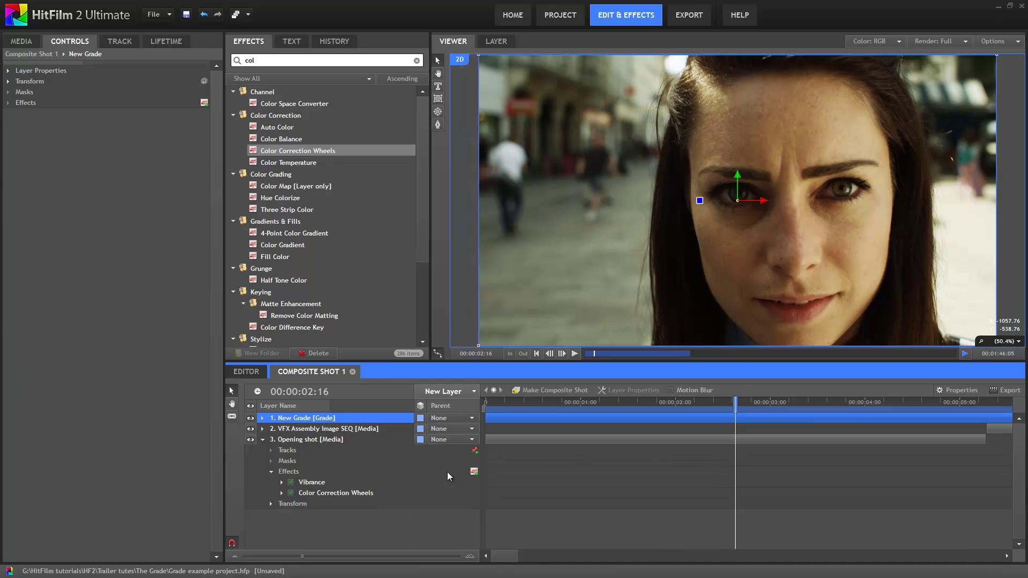
key("F2")
type("Left eye")
key("Return")
left_click(467, 392)
left_click(467, 470)
key("F2")
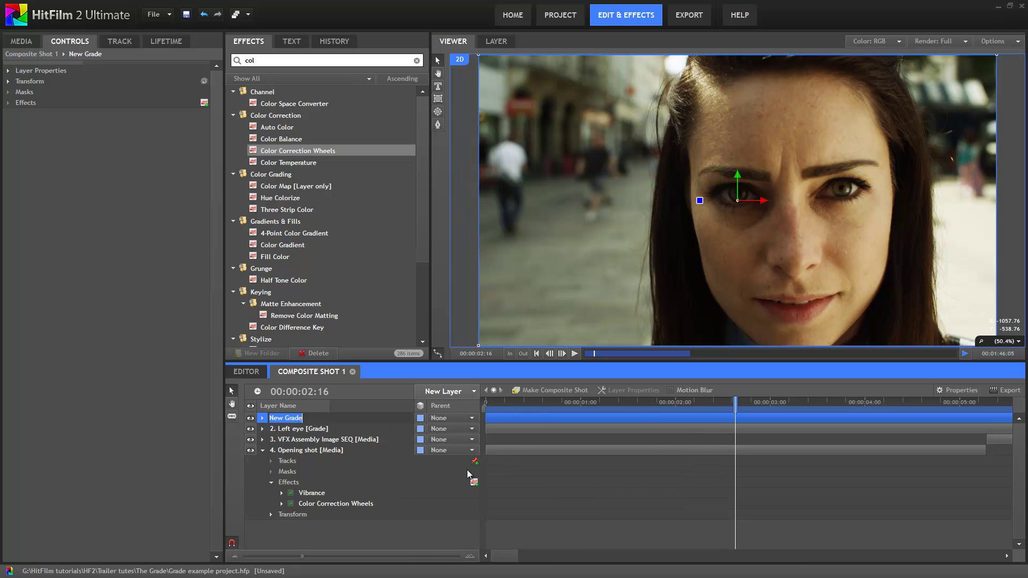
type("Right eye")
key("Return")
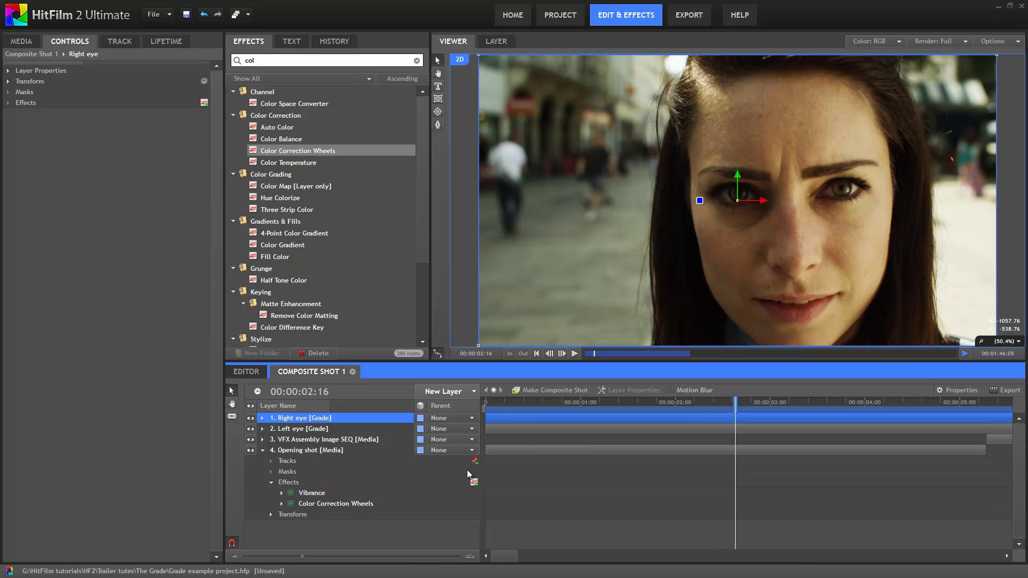
Mask the right eye with a feathered ellipse and brighten it using Color Correction Wheels
left_click(437, 115)
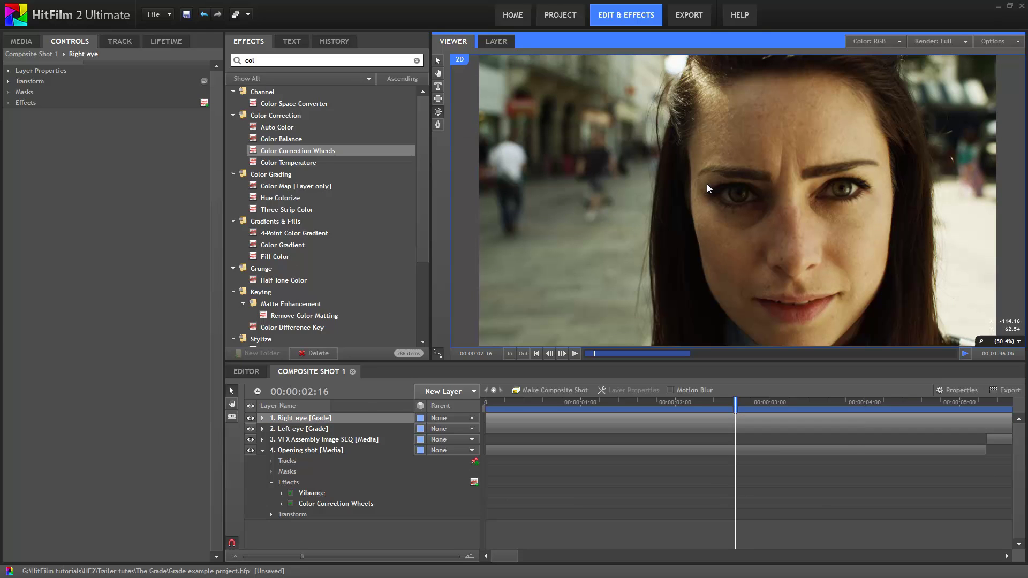
left_click_drag(707, 184, 771, 217)
left_click_drag(298, 151, 146, 111)
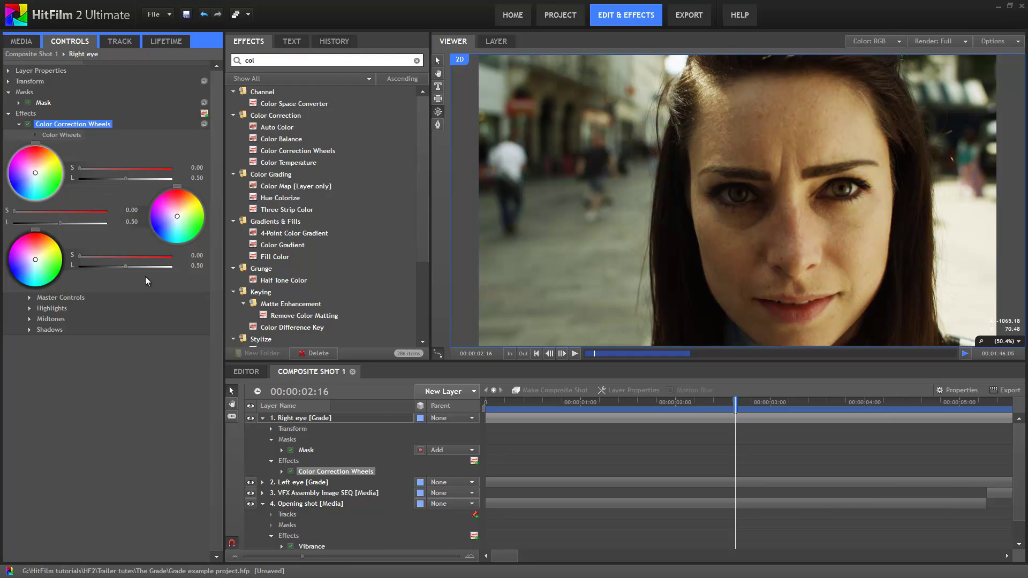
left_click_drag(197, 265, 208, 267)
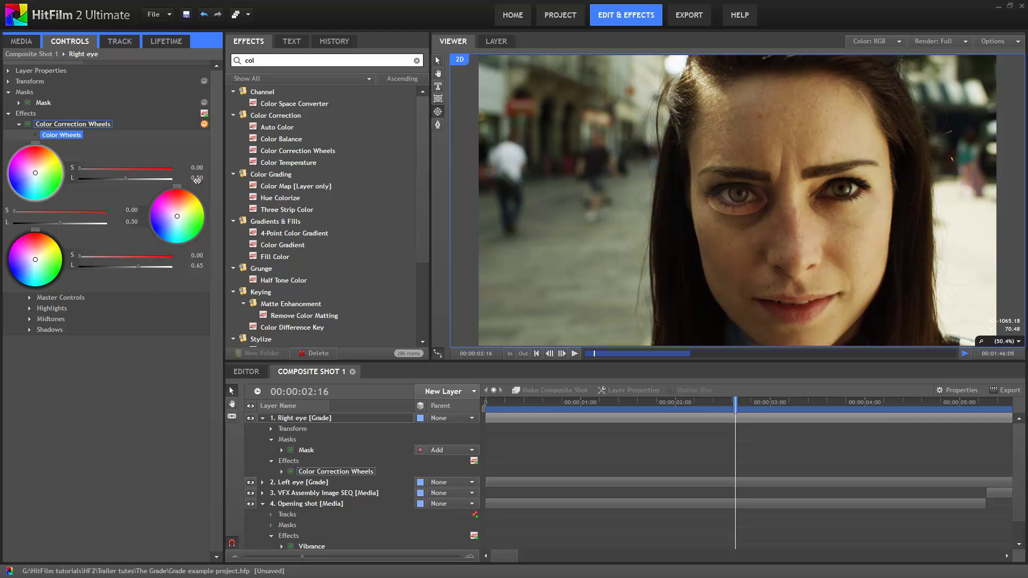
left_click(18, 103)
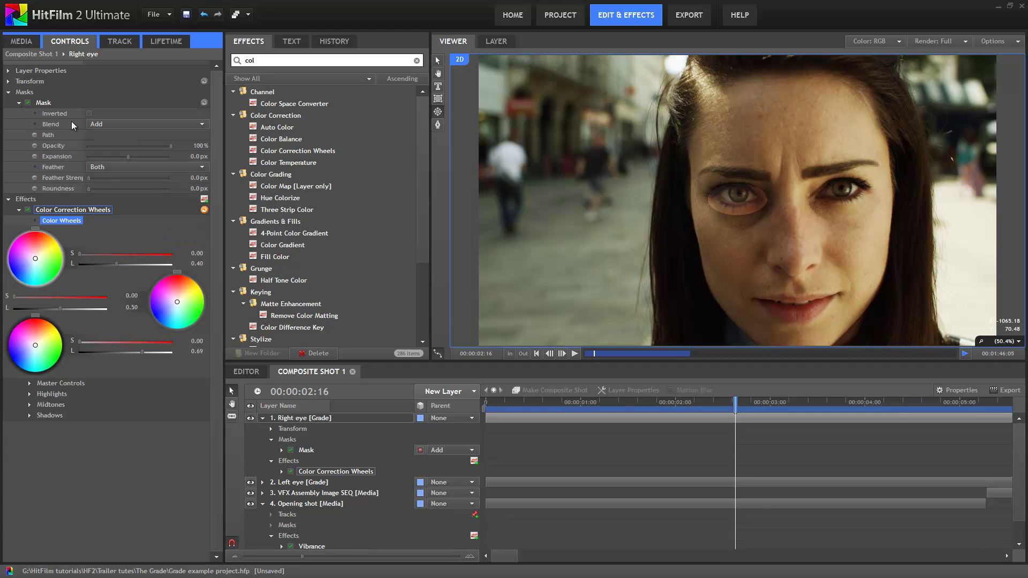
left_click(192, 178)
left_click_drag(197, 178, 206, 178)
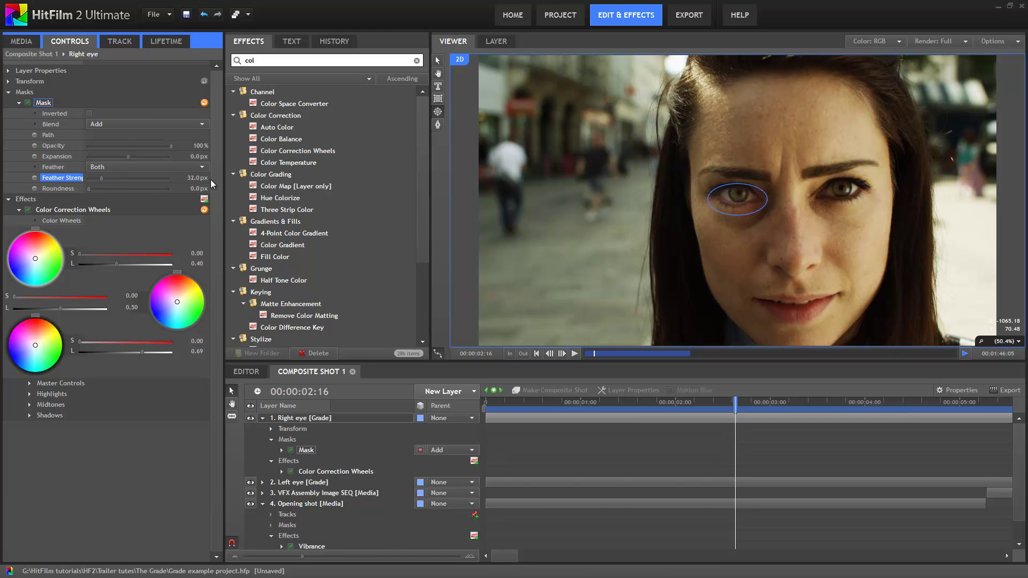
Add Crush Blacks & Whites to Right eye, raise the black crush, and lower wheel lightness
double_click(317, 61)
type("crus")
left_click_drag(295, 105, 95, 389)
left_click_drag(194, 438, 197, 438)
left_click_drag(196, 263, 187, 263)
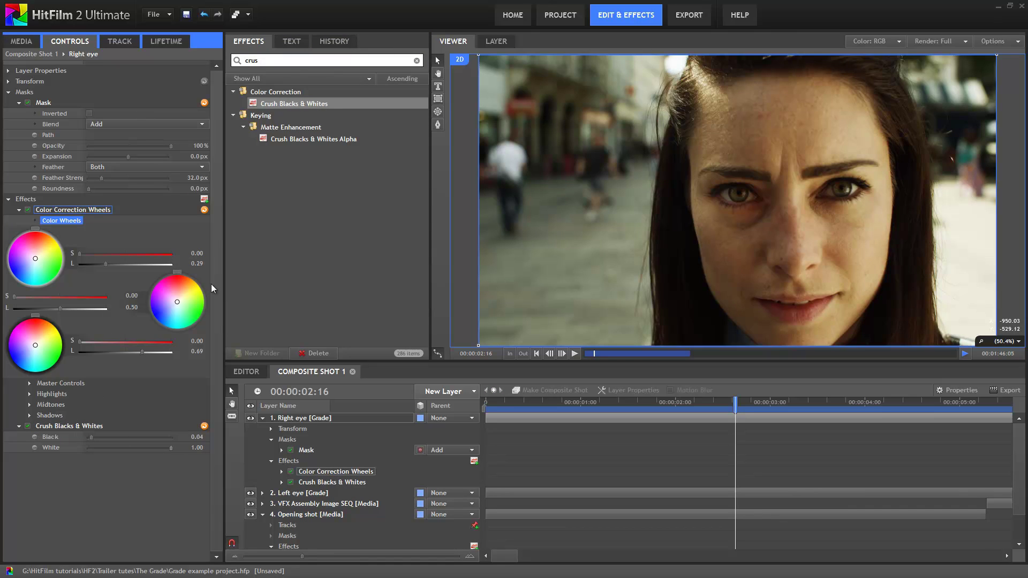
left_click(250, 418)
left_click(250, 418)
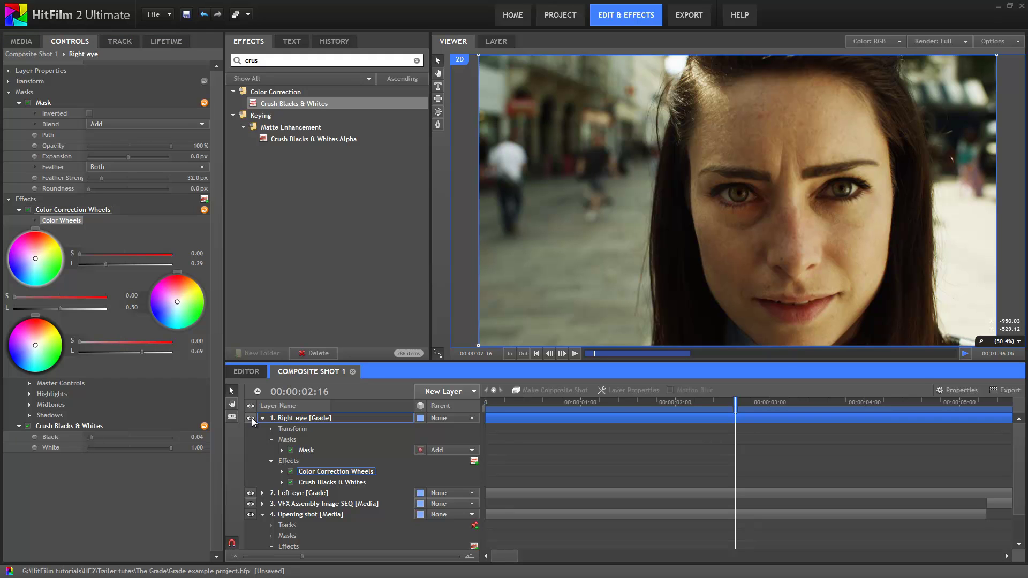
Add a tracker to the Opening shot, size it over the eye, and track forward
left_click(250, 418)
left_click(251, 417)
left_click(474, 525)
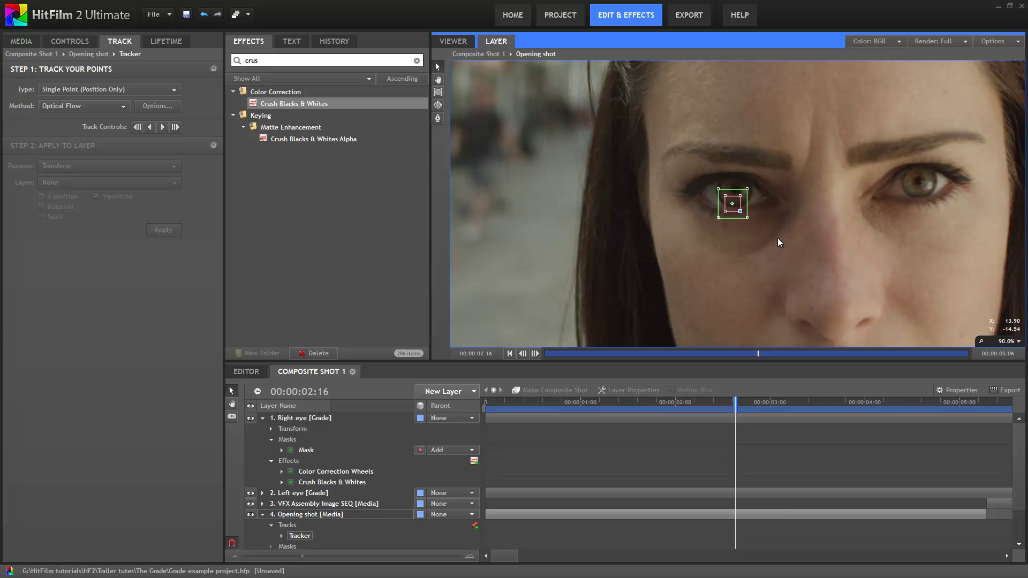
left_click_drag(783, 242, 791, 245)
mouse_move(740, 211)
left_mouse_down()
mouse_move(752, 215)
mouse_move(743, 202)
left_mouse_up()
left_click(162, 127)
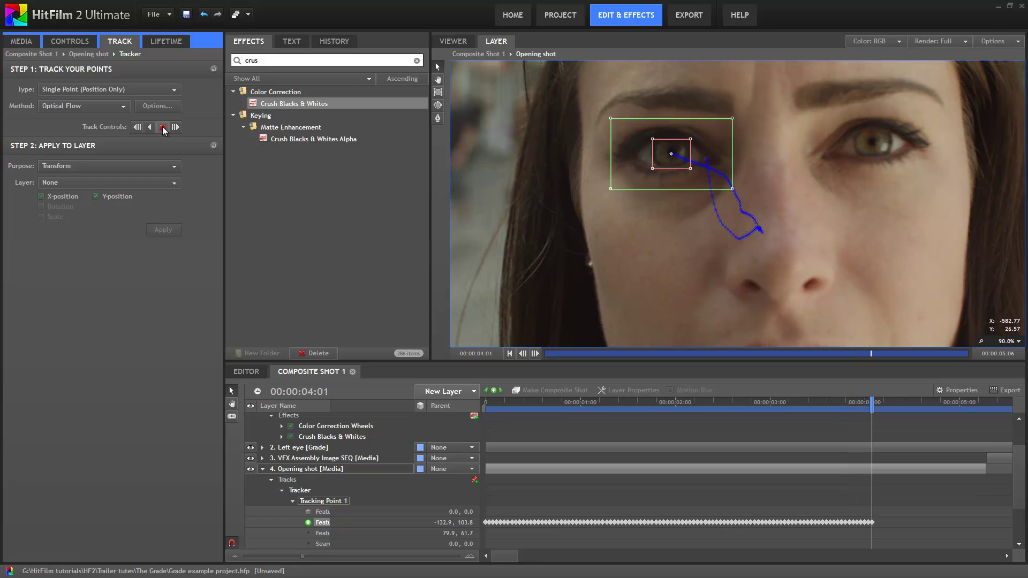
Apply the track to a New Point layer and parent the Right eye grade to it
left_click(443, 391)
left_click(460, 545)
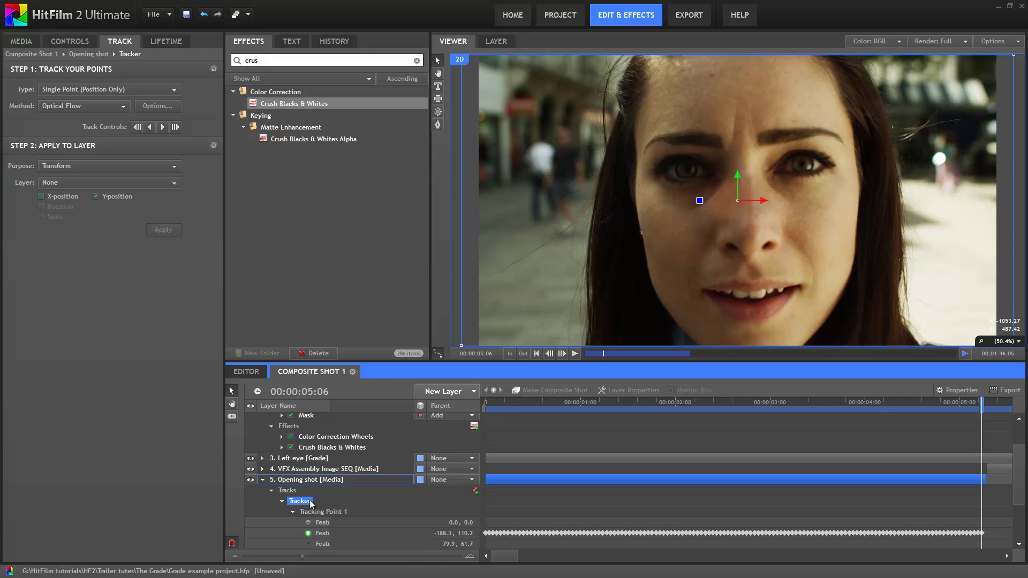
left_click(44, 185)
left_click(60, 205)
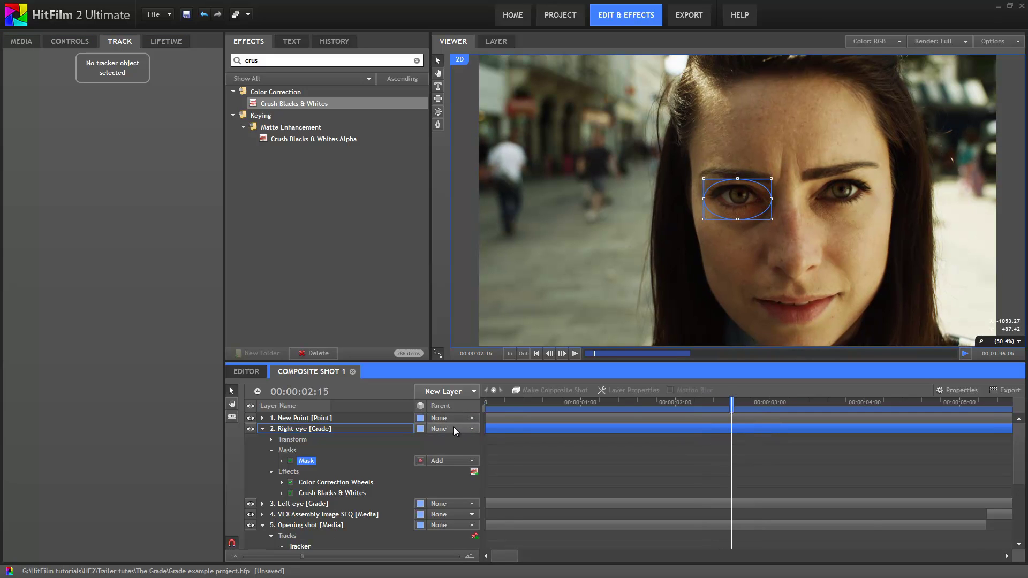
left_click(454, 428)
left_click(448, 448)
Check the tracked grade across the shot and shrink the eye mask to fit
left_click(867, 402)
left_click_drag(888, 424, 485, 402)
left_click_drag(771, 207, 737, 195)
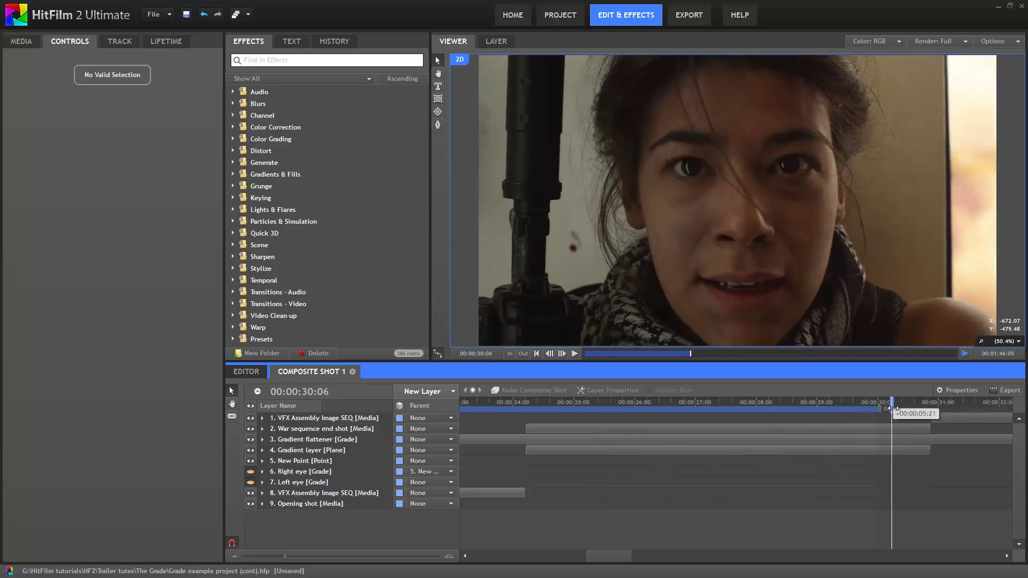
At 00:00:30:08, apply Unsharpen to the war sequence end shot with Amount 1.50
left_click(897, 408)
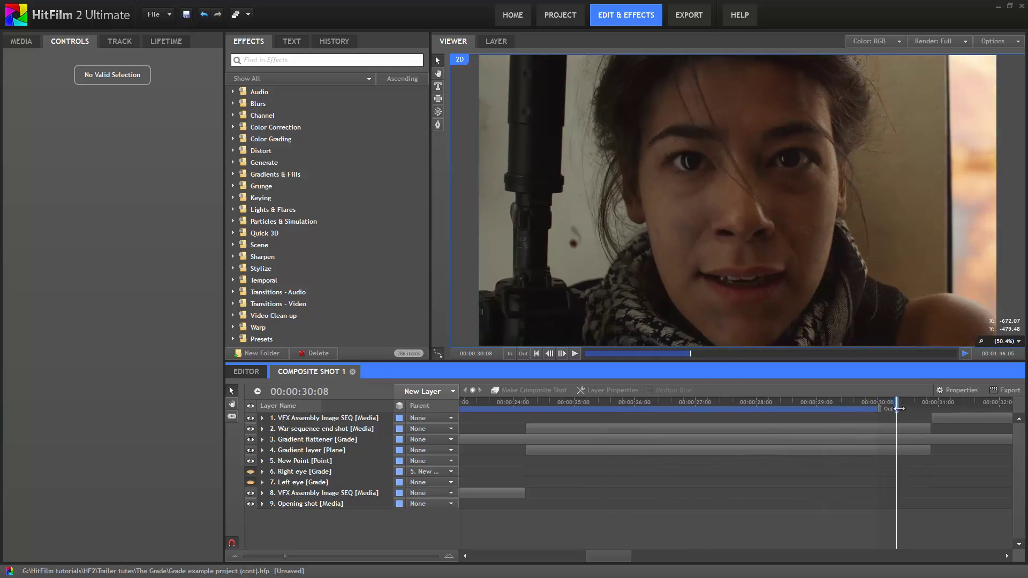
left_click(300, 60)
type("shar")
left_click(276, 115)
left_click_drag(277, 115, 335, 432)
left_click_drag(112, 125, 140, 126)
left_click(198, 135)
type("1.5")
key("Return")
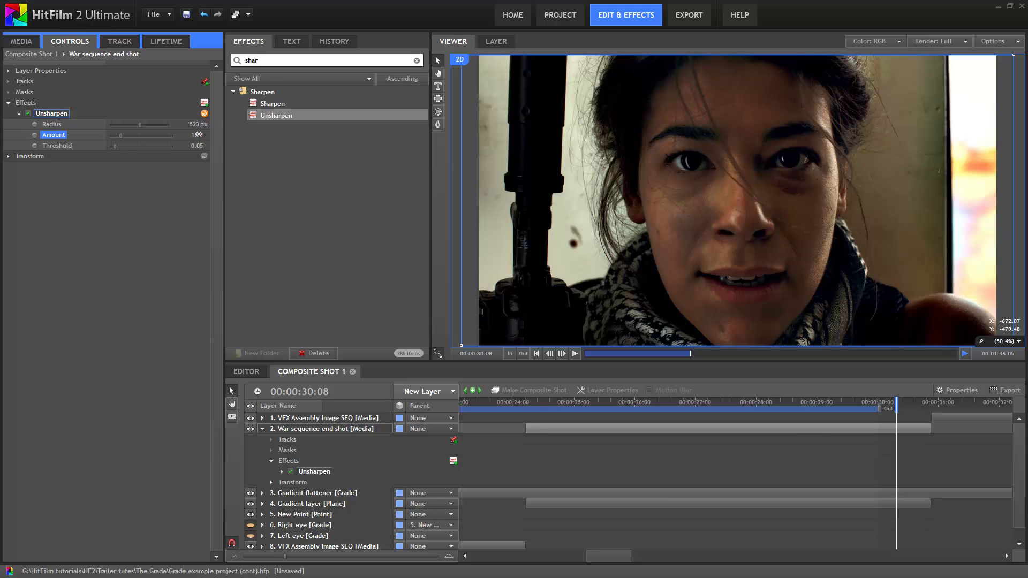
Add Color Correction Wheels, lower lightness to 0.42, and place it below Unsharpen
double_click(302, 60)
type("col")
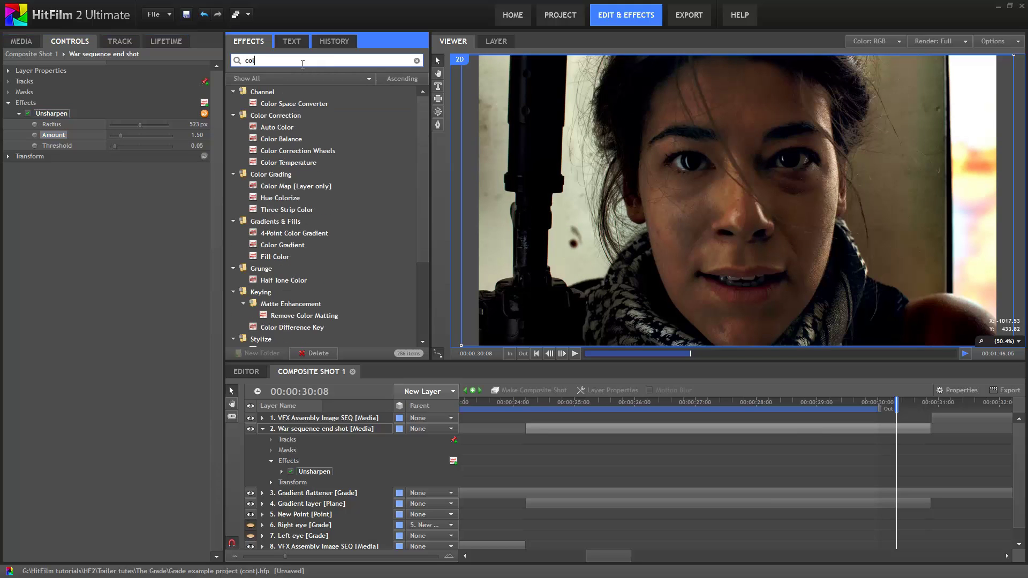
left_click_drag(298, 151, 98, 110)
left_click(18, 113)
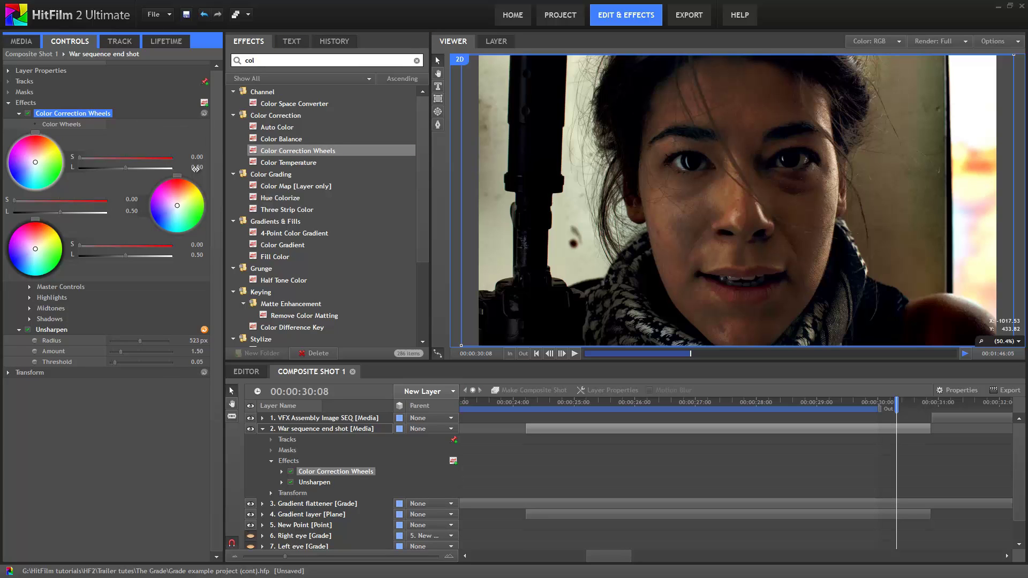
left_click_drag(196, 168, 192, 169)
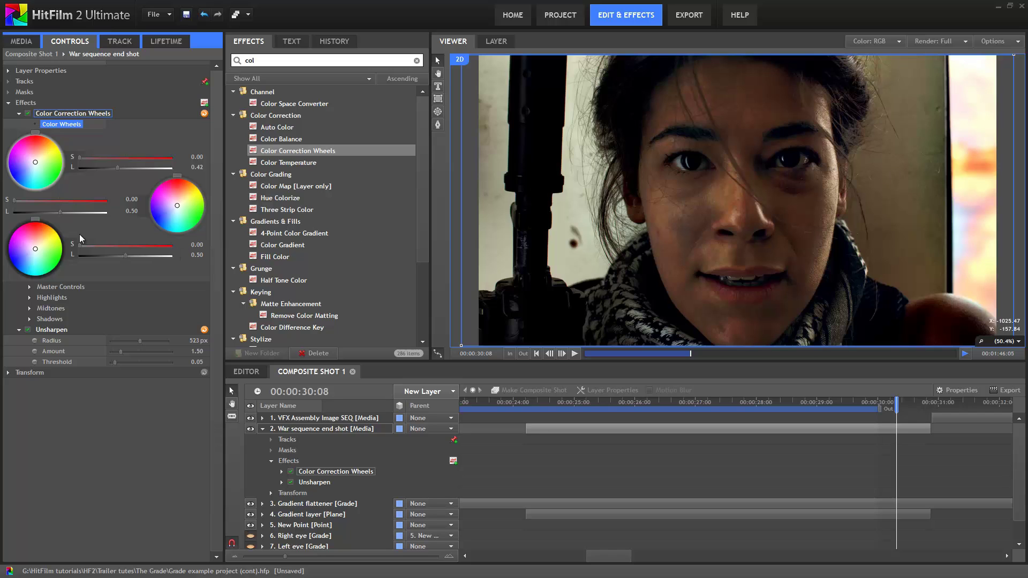
left_click(73, 114)
left_click_drag(85, 365, 84, 365)
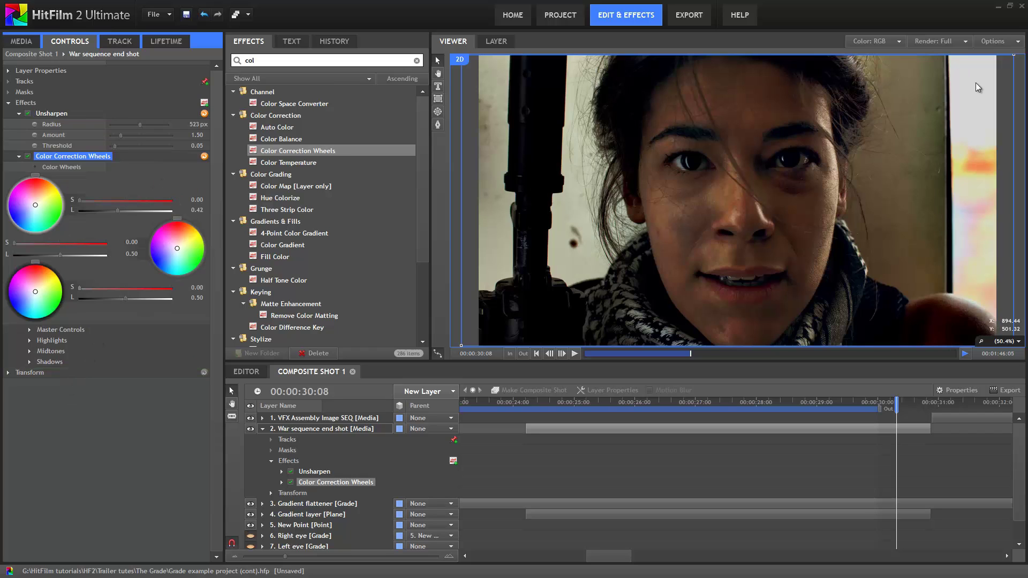
Duplicate the war shot, strip both effects from the copy, and name it 'Color map overlay'
left_click_drag(76, 157, 64, 114)
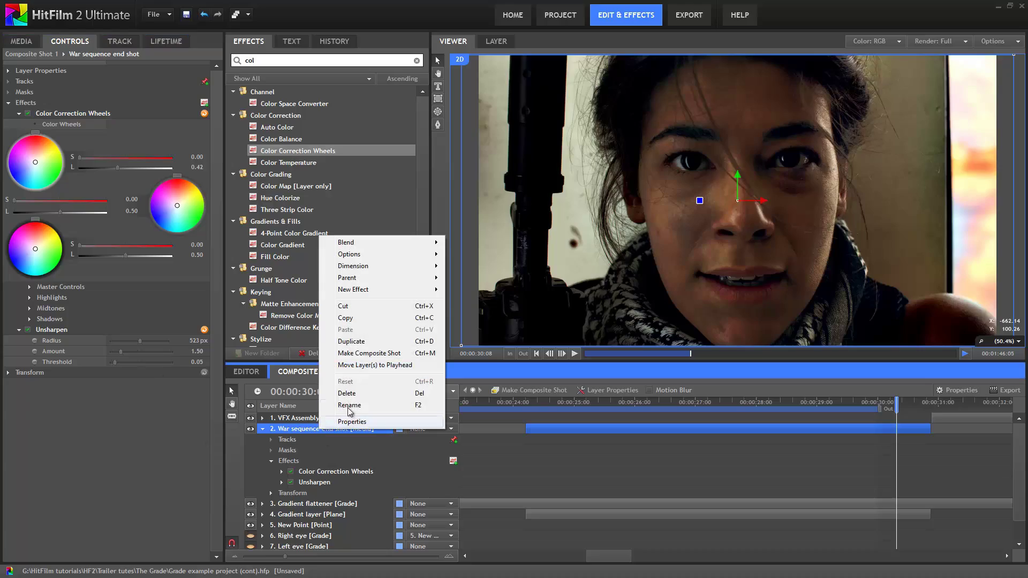
left_click(344, 341)
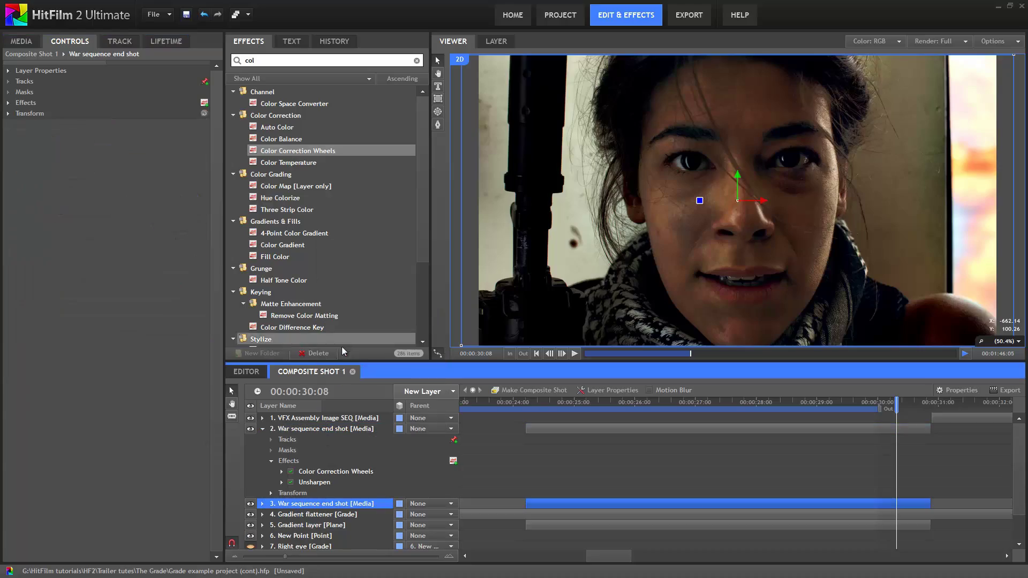
left_click(321, 474)
left_click(317, 484, "ctrl")
right_click(317, 485)
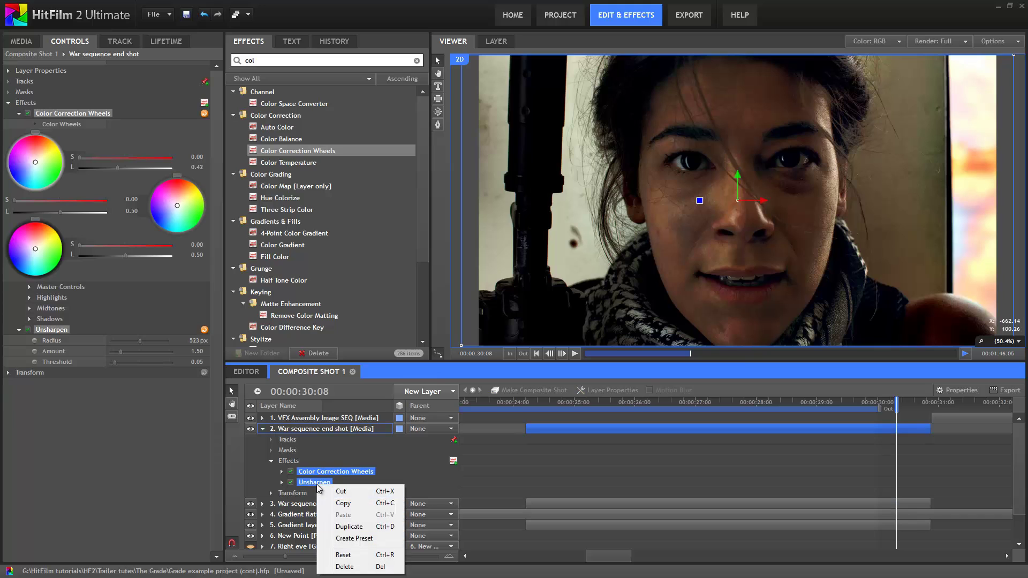
left_click(345, 566)
double_click(307, 430)
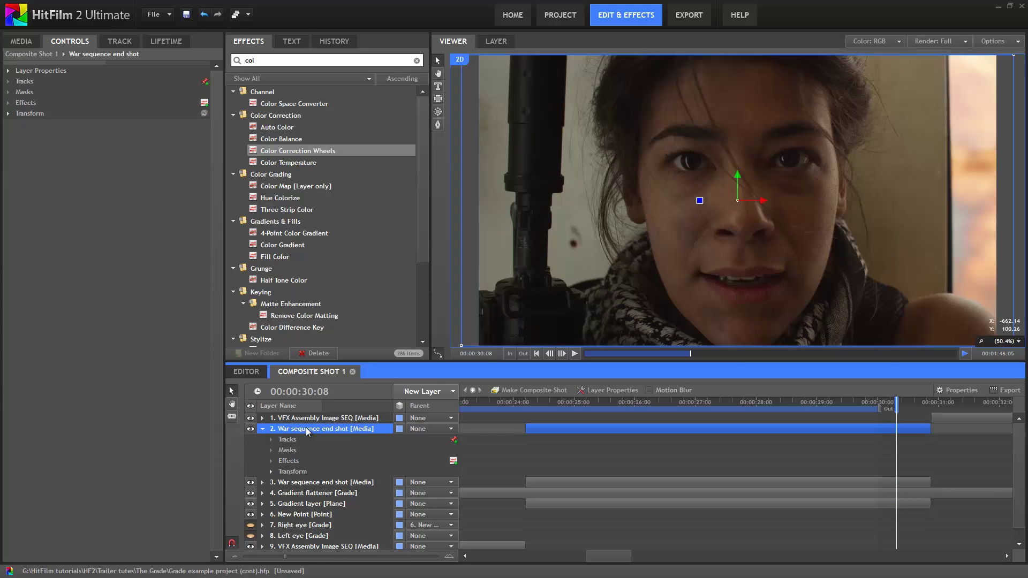
type("Color map overlay")
key("Return")
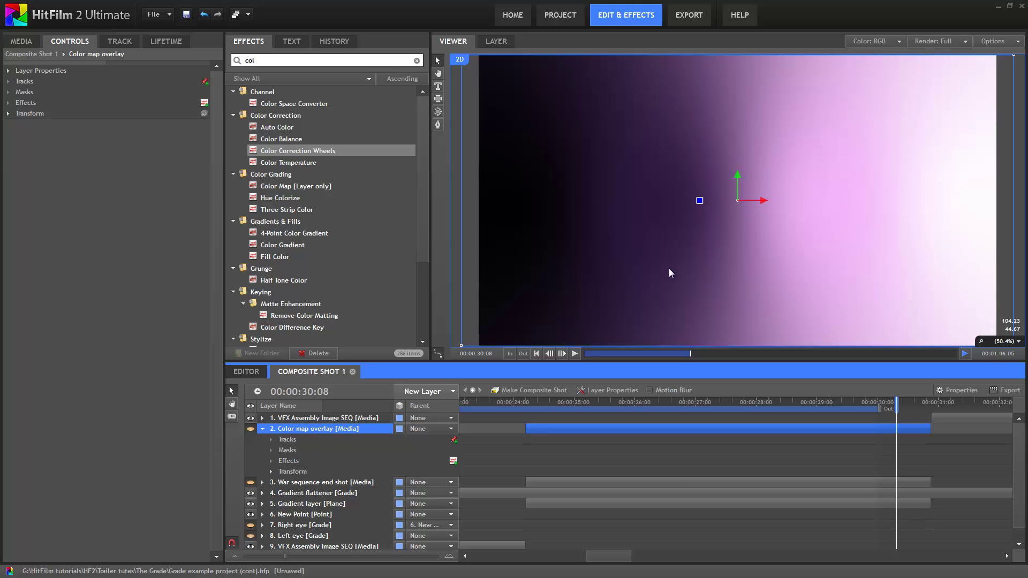
Reposition the Gradient layer's Point 2 leftward and Point 1 toward the centre
left_click(332, 502)
left_click(55, 165)
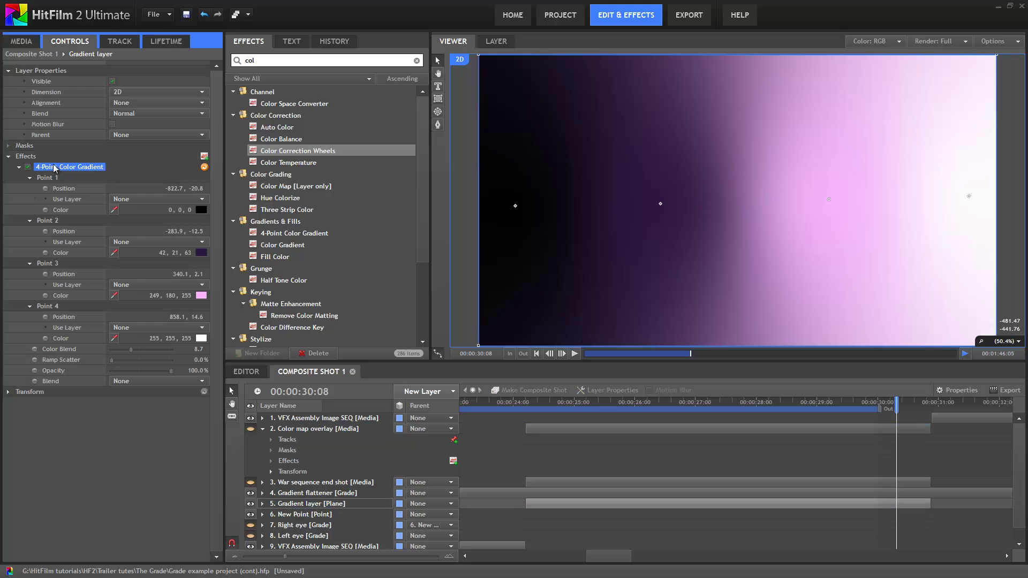
mouse_move(660, 204)
left_mouse_down()
mouse_move(739, 208)
mouse_move(568, 211)
mouse_move(615, 198)
mouse_move(661, 202)
mouse_move(652, 200)
left_mouse_up()
mouse_move(515, 204)
left_mouse_down()
mouse_move(591, 212)
mouse_move(514, 203)
mouse_move(575, 198)
mouse_move(532, 205)
left_mouse_up()
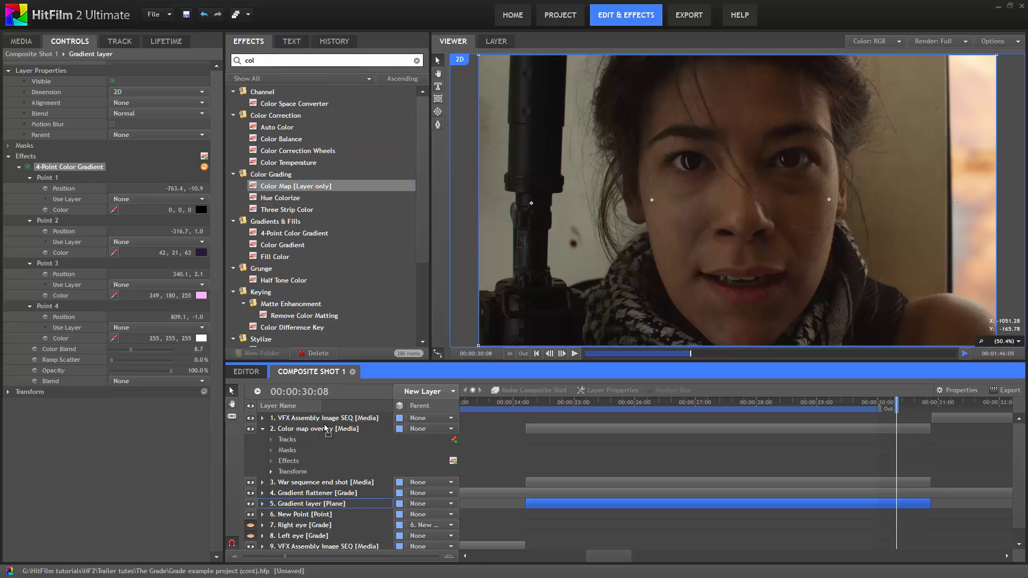
Set Color Map to '4. Gradient flattener' with the X axis mapped from Luminance
left_click(326, 428)
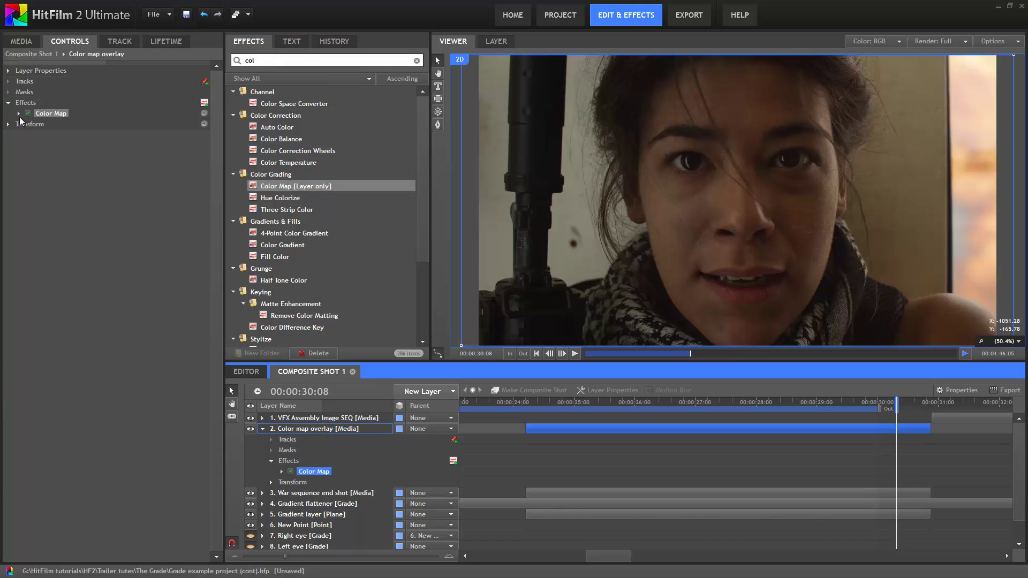
left_click(17, 115)
left_click(142, 125)
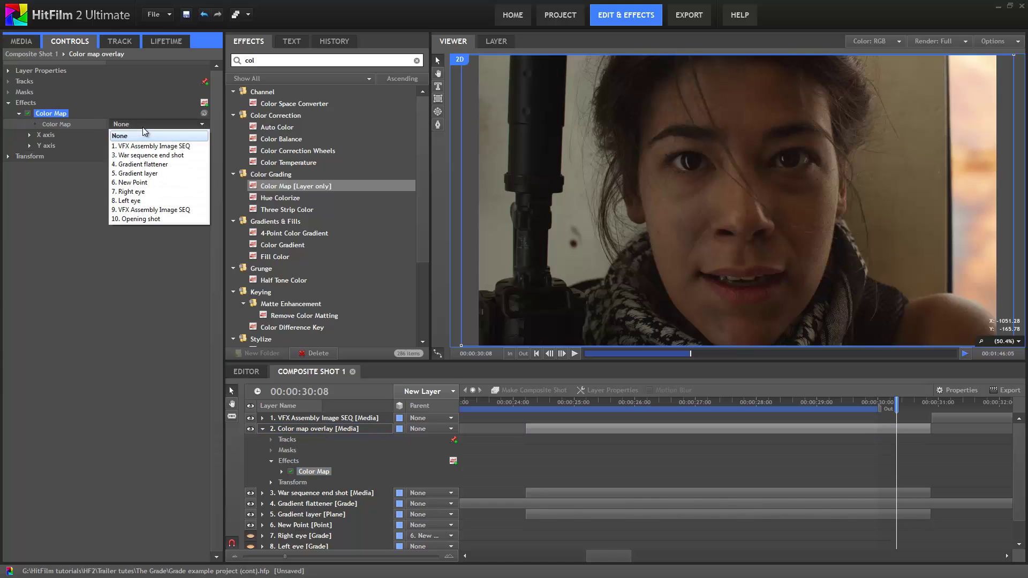
left_click(155, 166)
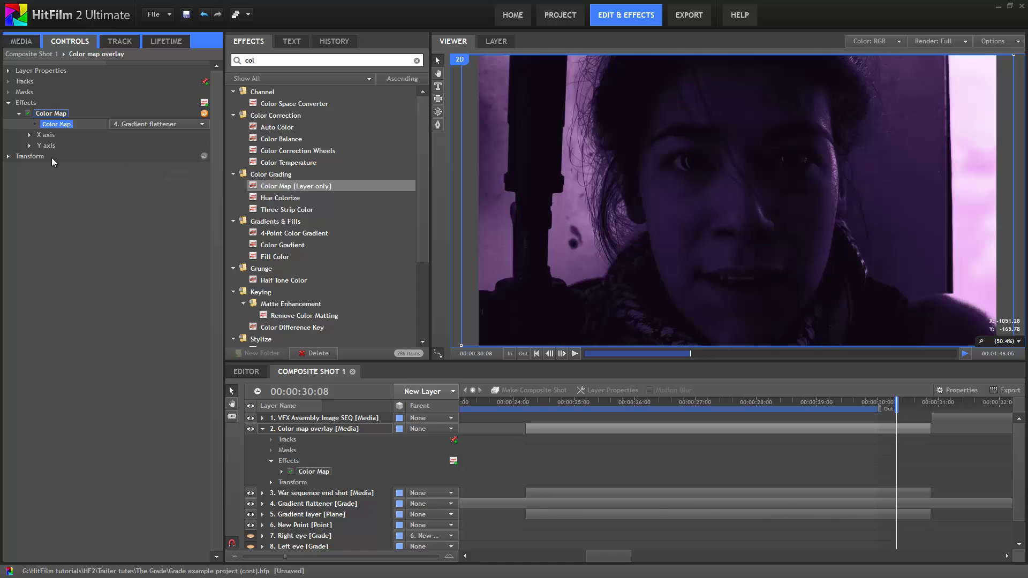
left_click(30, 134)
left_click(146, 145)
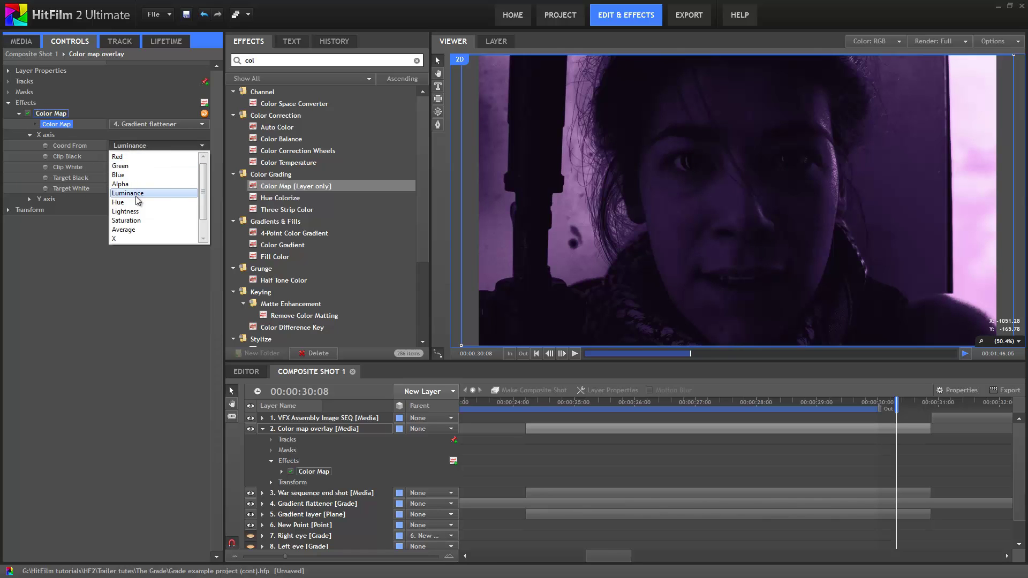
left_click(122, 239)
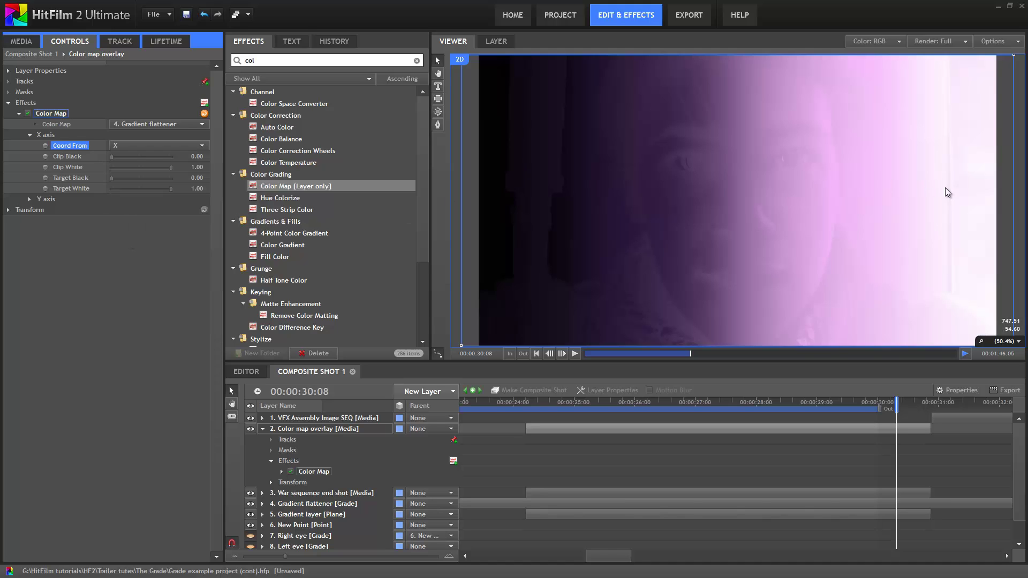
left_click(140, 147)
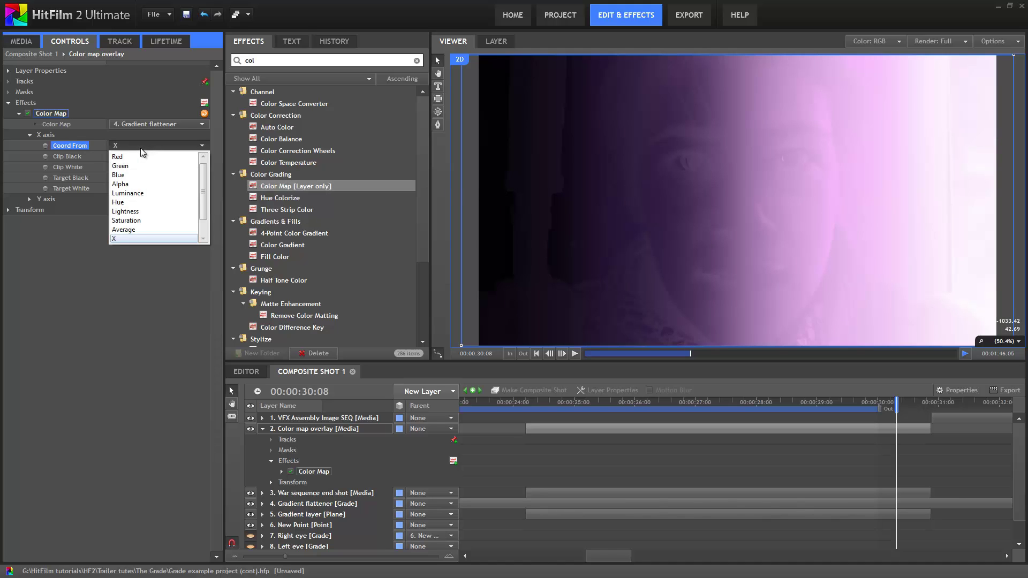
left_click(138, 195)
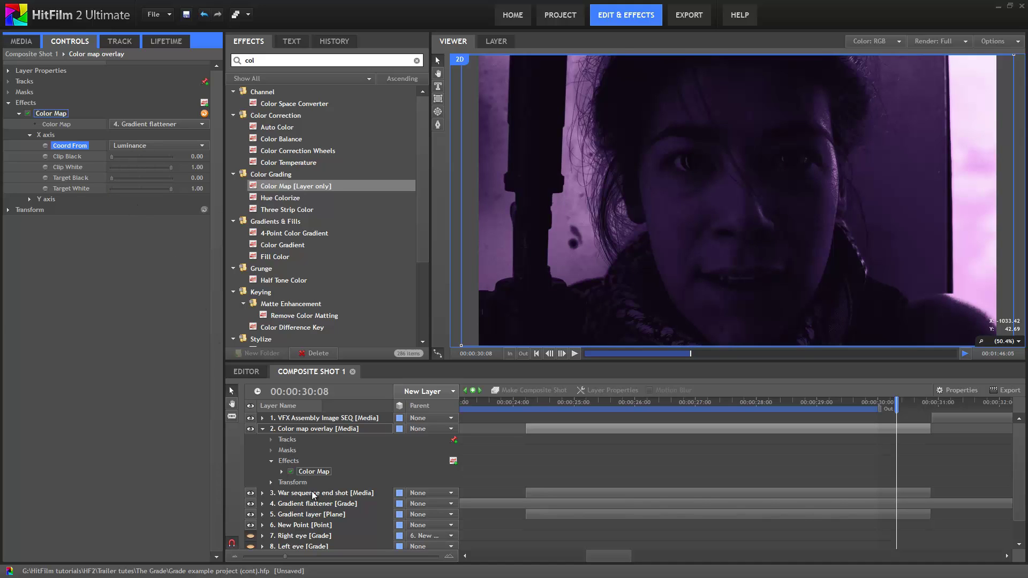
Set the Gradient layer's Point 4 colour to pure red
left_click(319, 515)
left_click(96, 324)
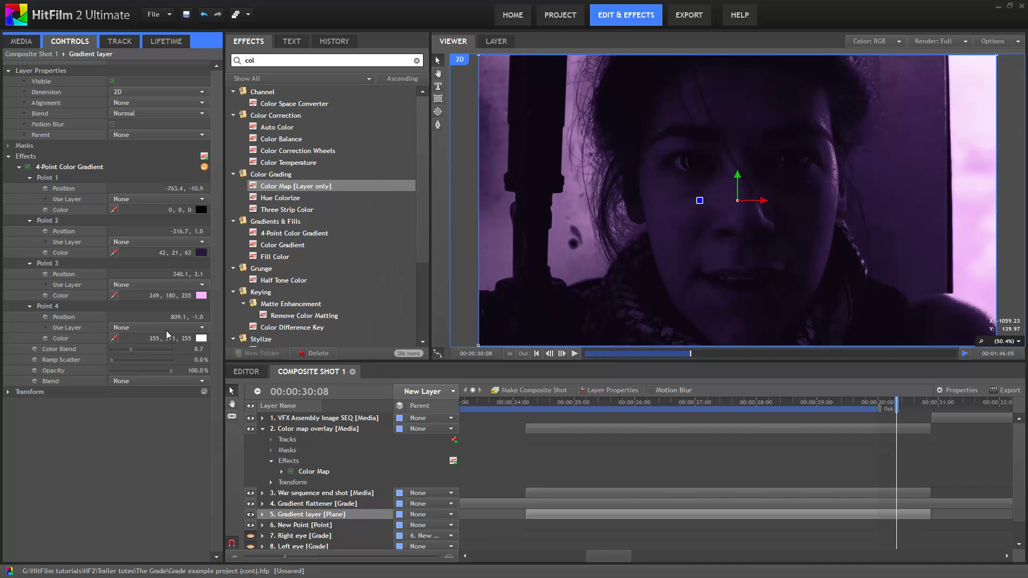
left_click(201, 339)
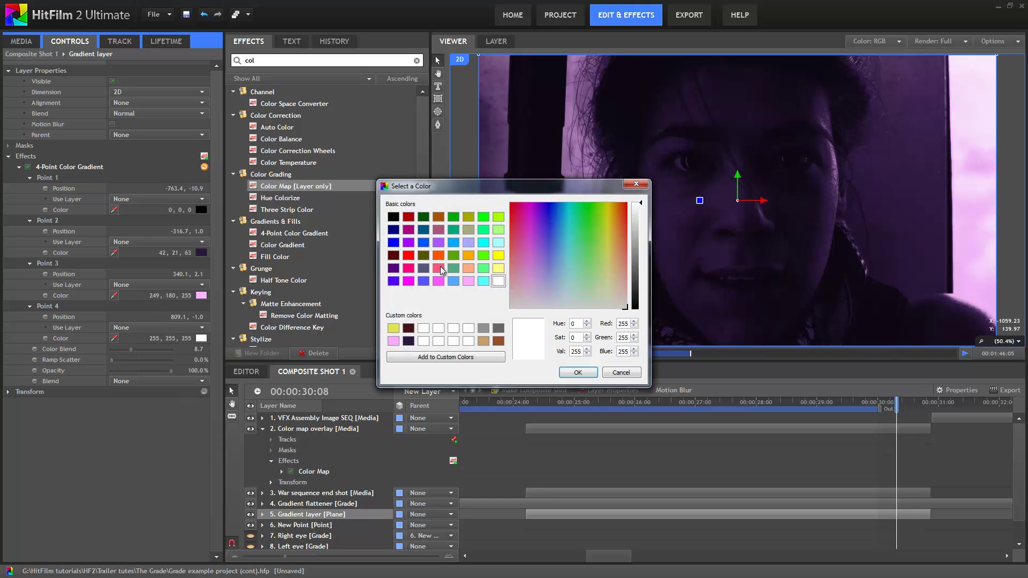
left_click(408, 255)
left_click(578, 373)
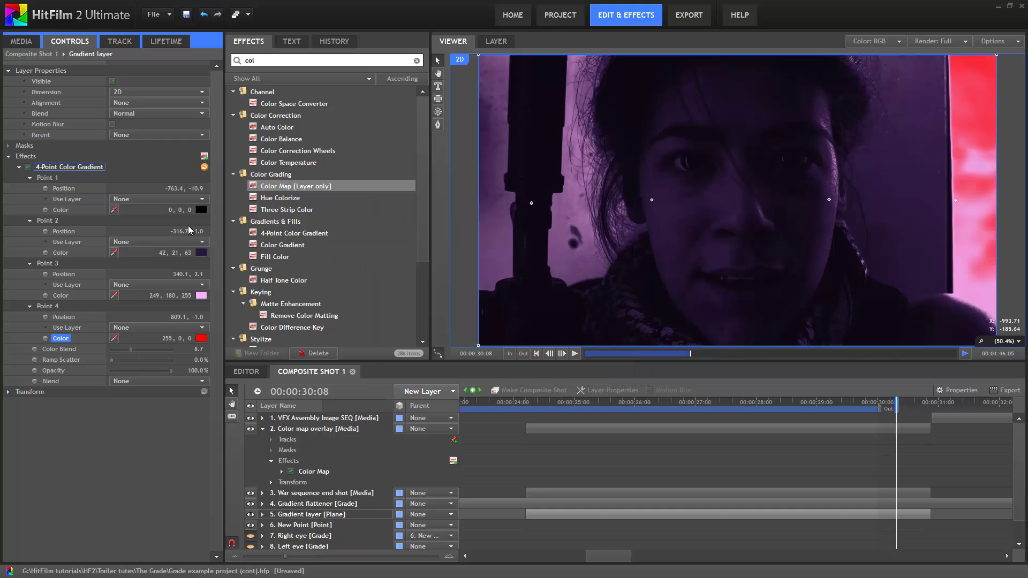
Set the gradient's Point 1 colour to dark green (0, 85, 0)
left_click(205, 211)
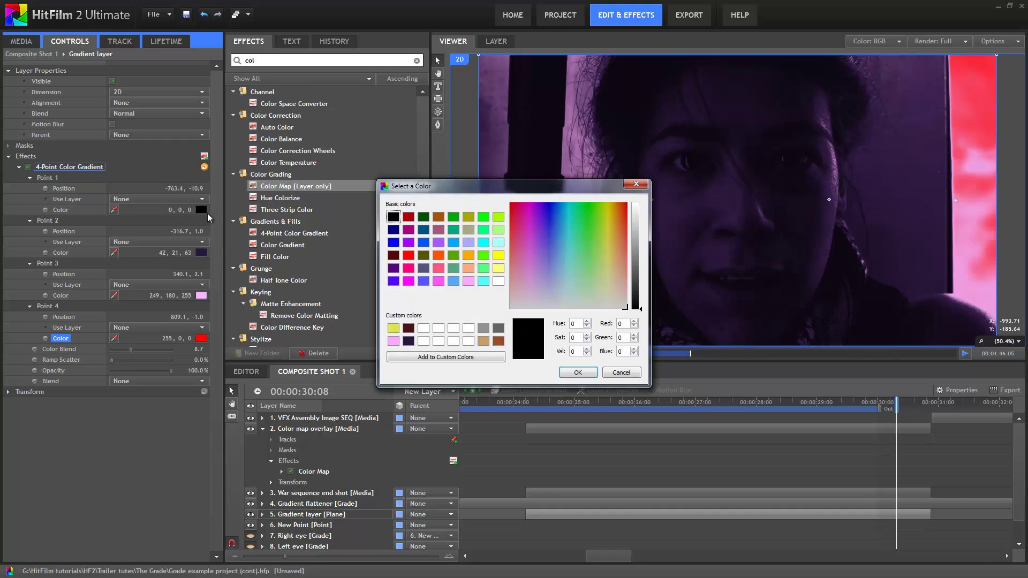
left_click(423, 216)
left_click(578, 372)
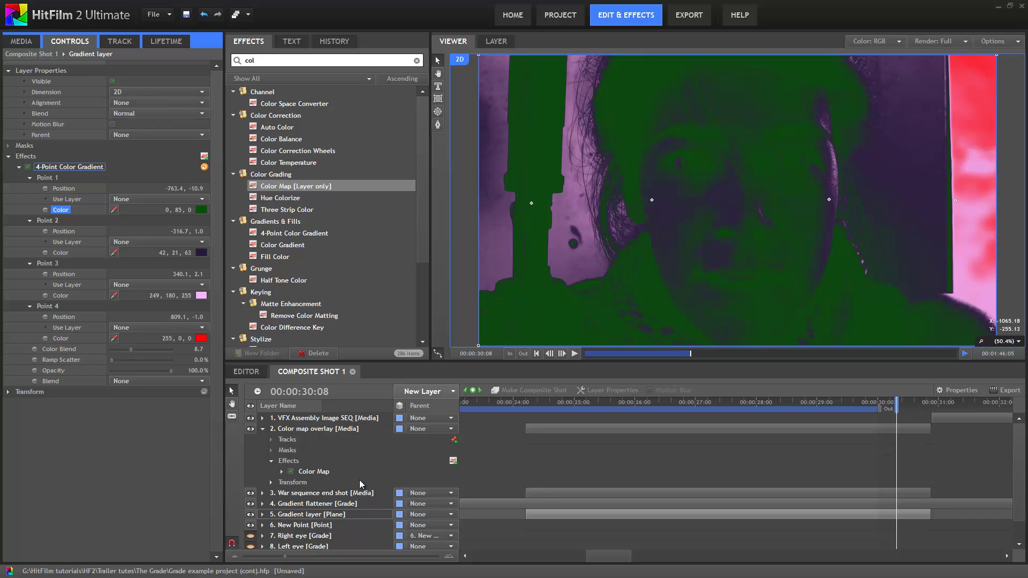
Set the Color map overlay layer's blend mode to Overlay
left_click(317, 431)
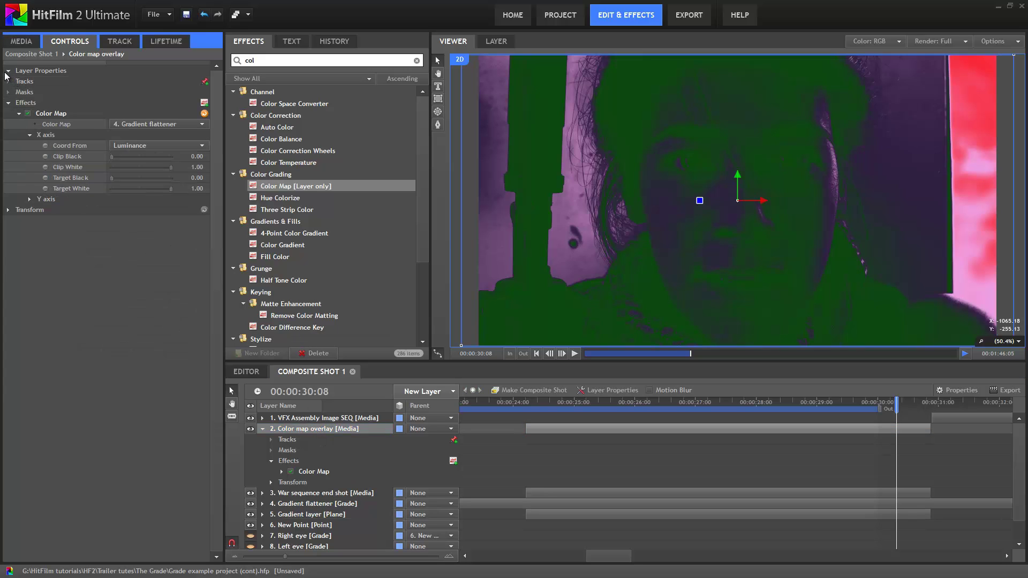
left_click(139, 113)
scroll(134, 171, "down", 3)
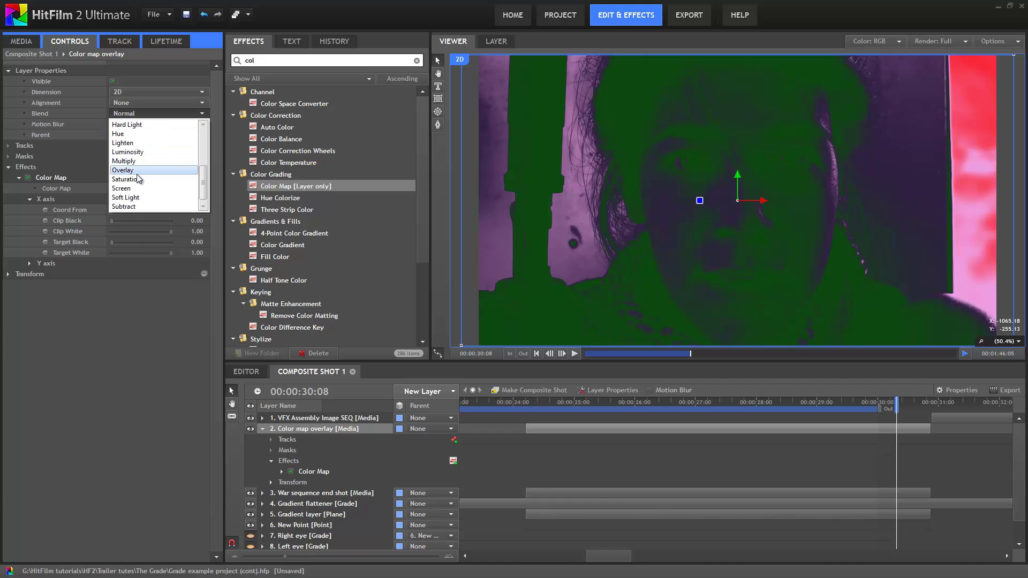
left_click(134, 171)
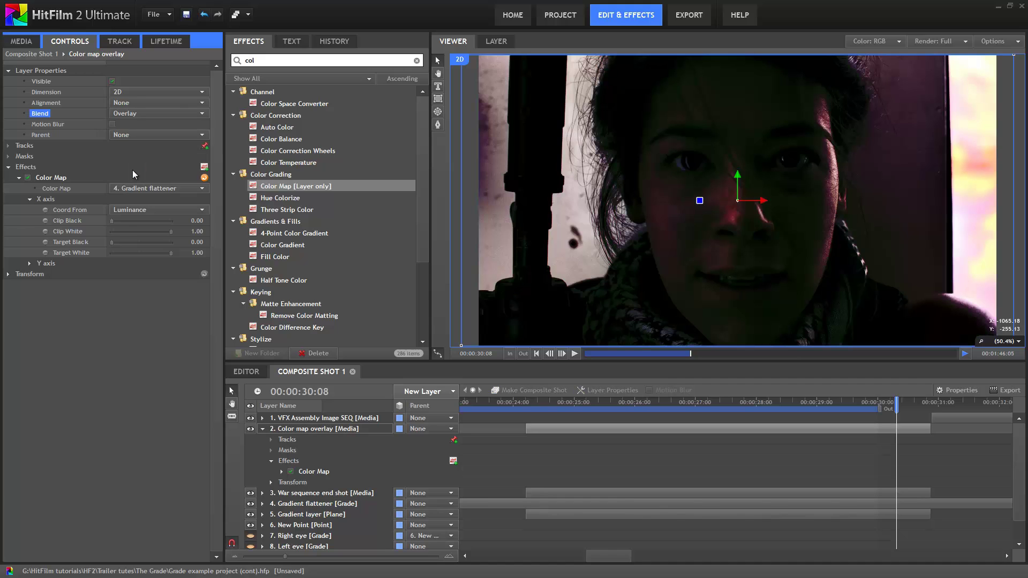
Lower the overlay layer's opacity to about 36%
left_click(8, 274)
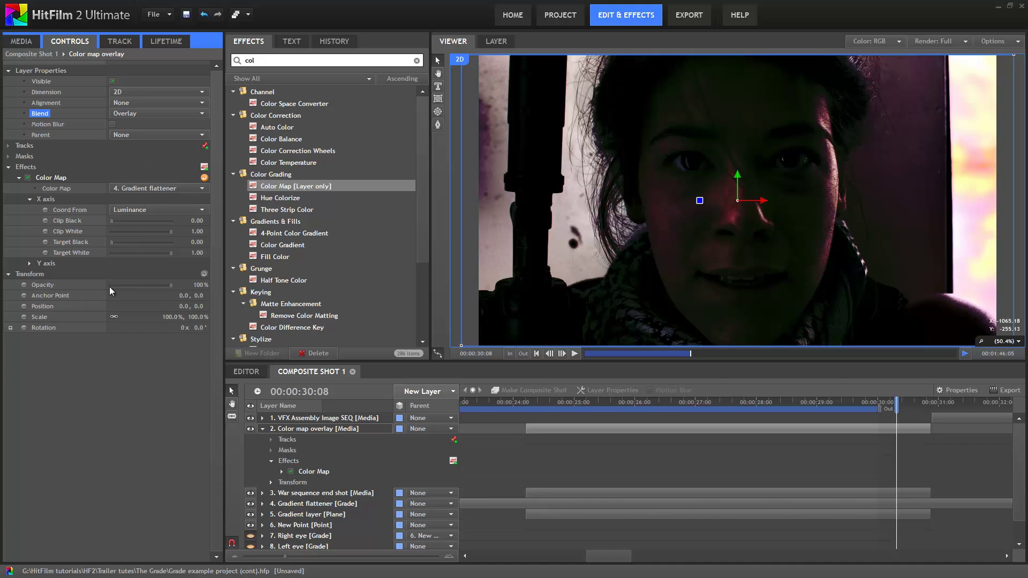
left_click(110, 286)
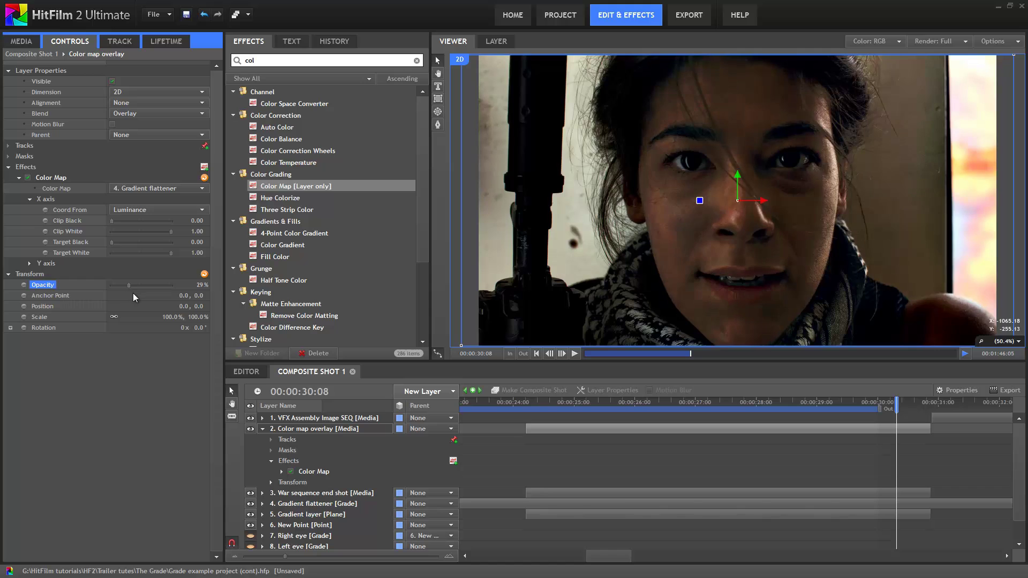
left_click_drag(133, 293, 137, 294)
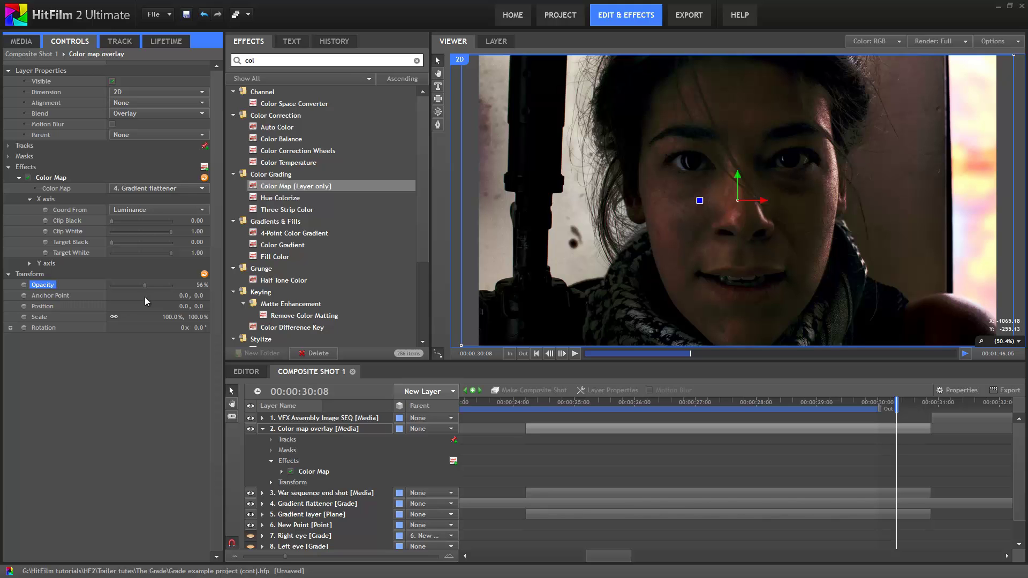
Set the Gradient layer's Point 1 color back to black and Point 4 color to white
left_click(320, 512)
left_click(201, 209)
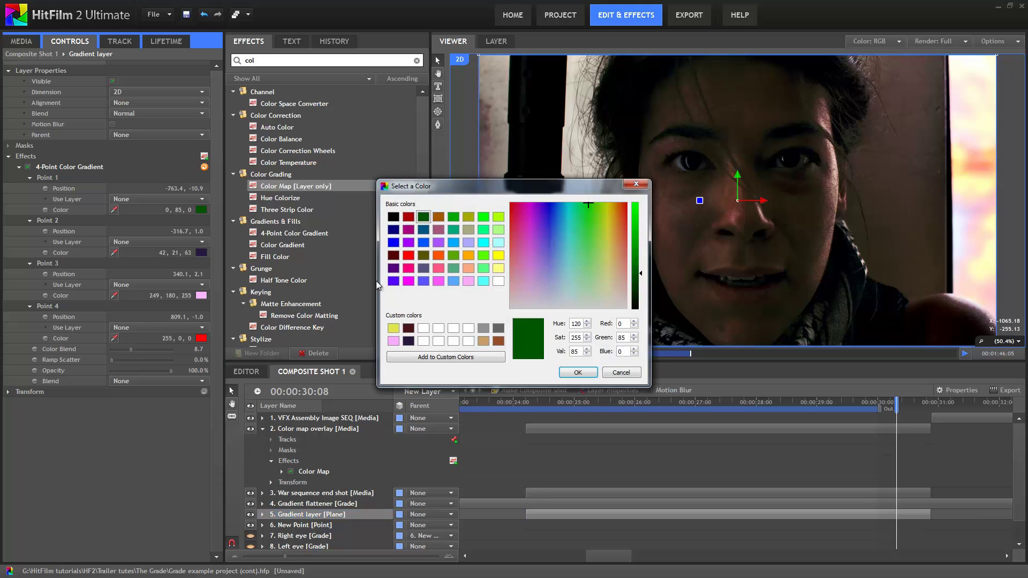
left_click(393, 216)
left_click(577, 371)
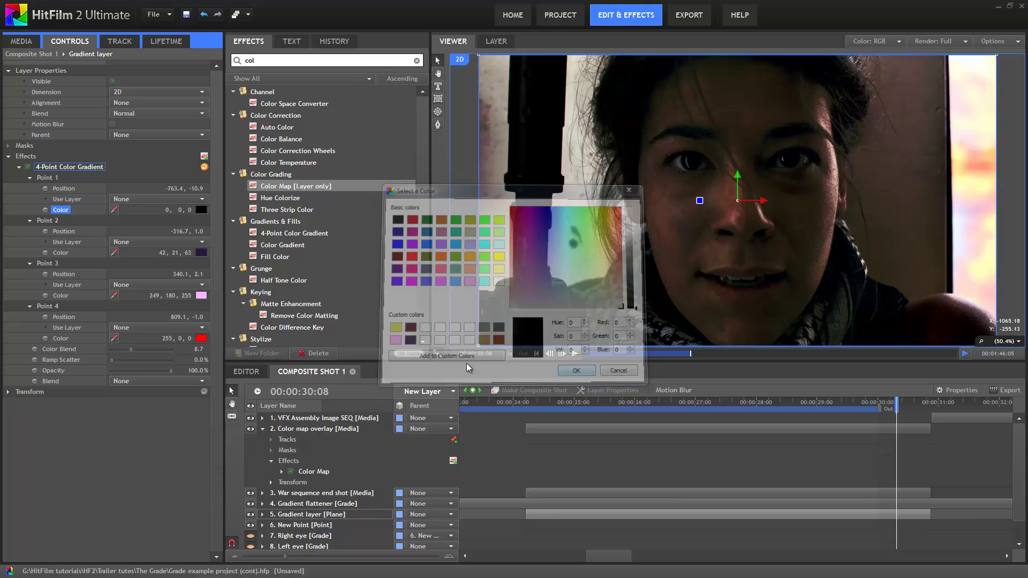
left_click(202, 339)
left_click(499, 285)
left_click(576, 371)
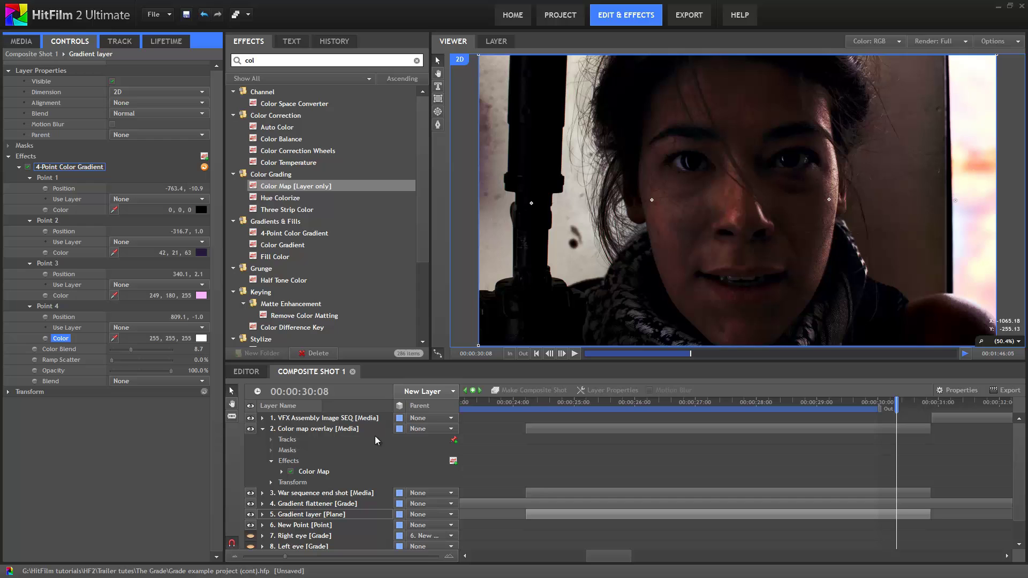
left_click(420, 391)
Add a Grade layer with Color Correction Wheels and set master Saturation to 0.6
left_click(444, 468)
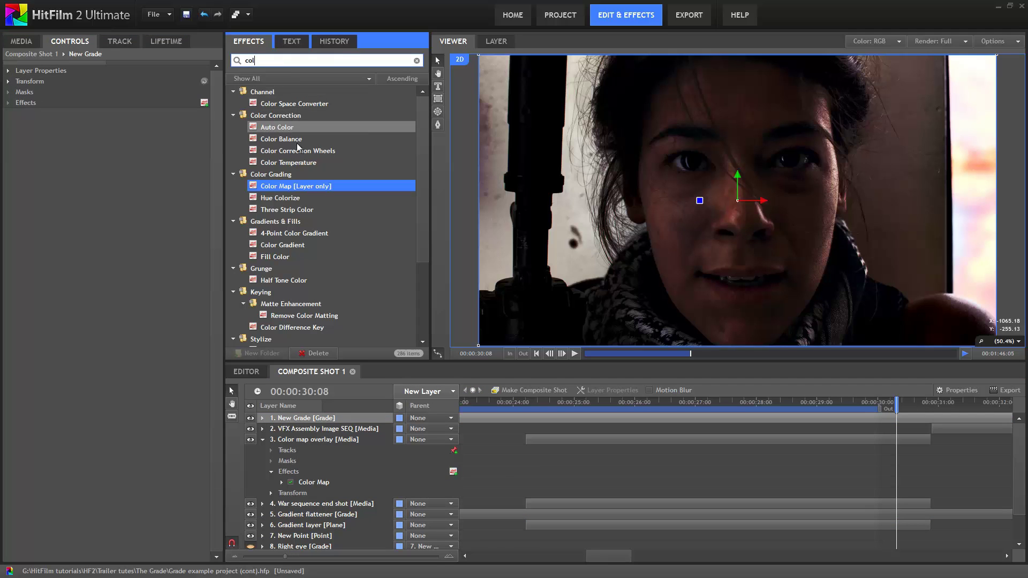
left_click_drag(298, 150, 117, 104)
left_click(18, 112)
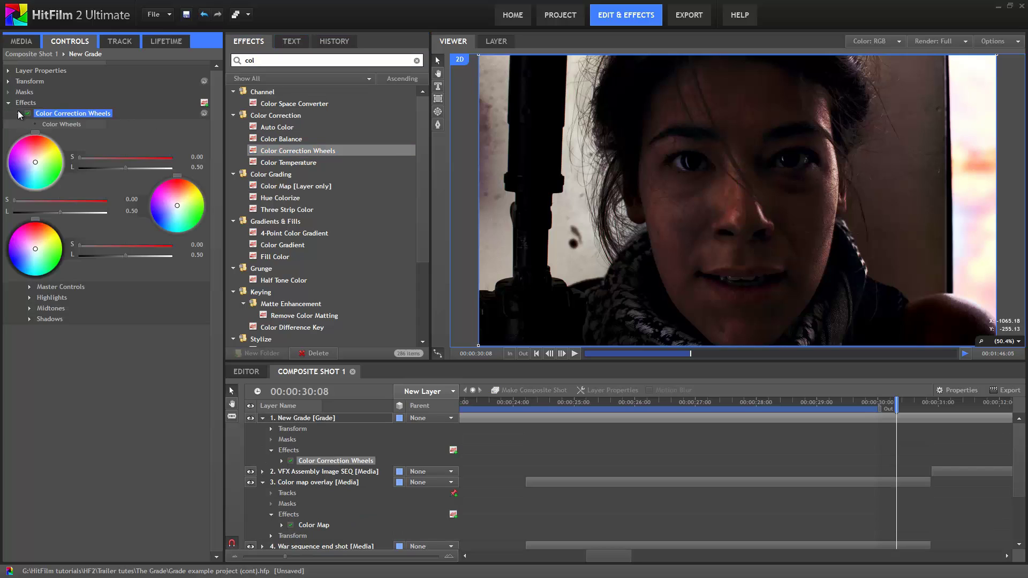
left_click(29, 287)
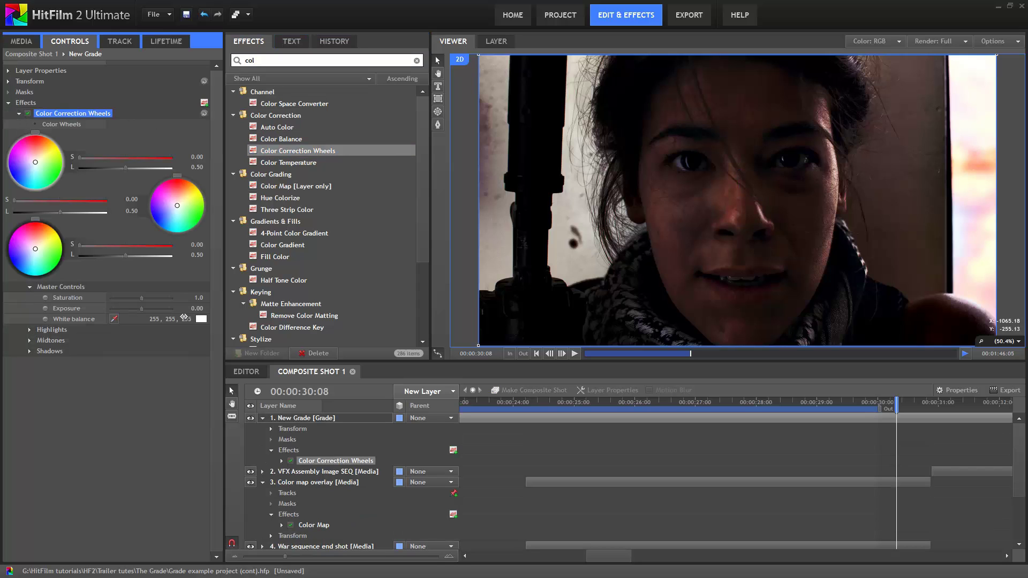
left_click(197, 298)
type("0.6")
key("Return")
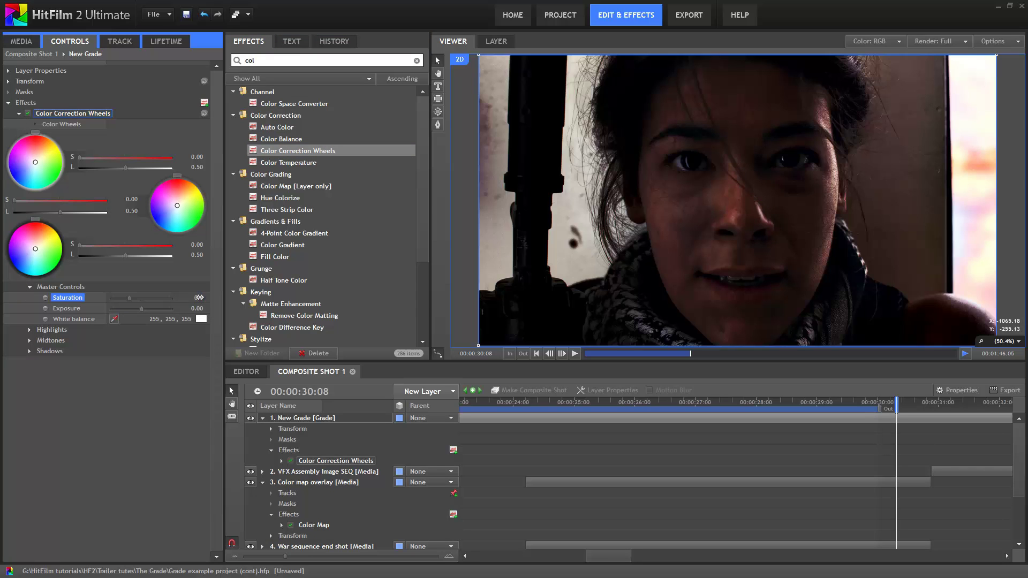
Apply Levels Histogram to the grade layer and raise its gamma to about 1.35
double_click(250, 60)
type("level")
left_click_drag(286, 138, 13, 362)
left_click(19, 362)
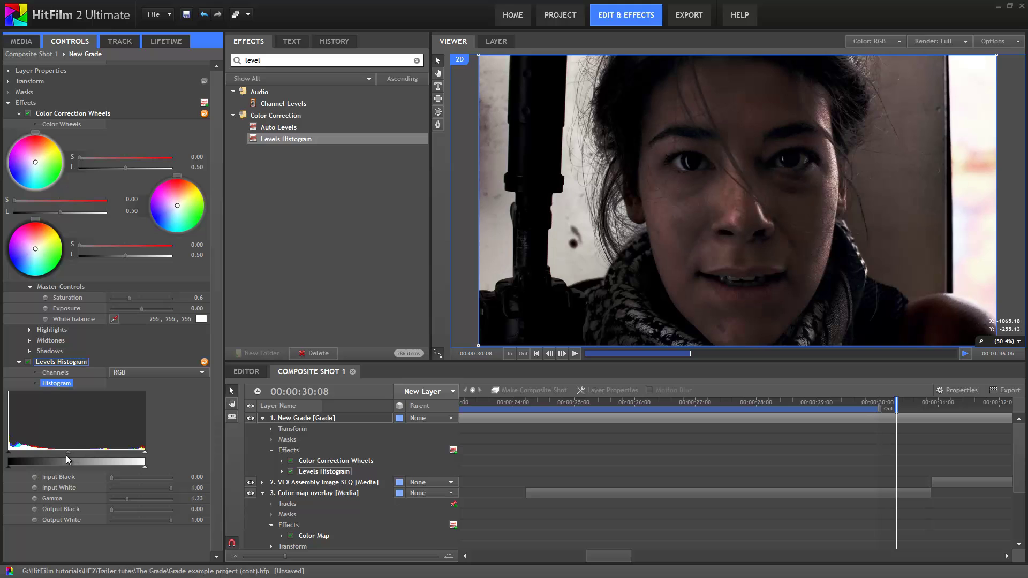
left_click_drag(67, 455, 67, 457)
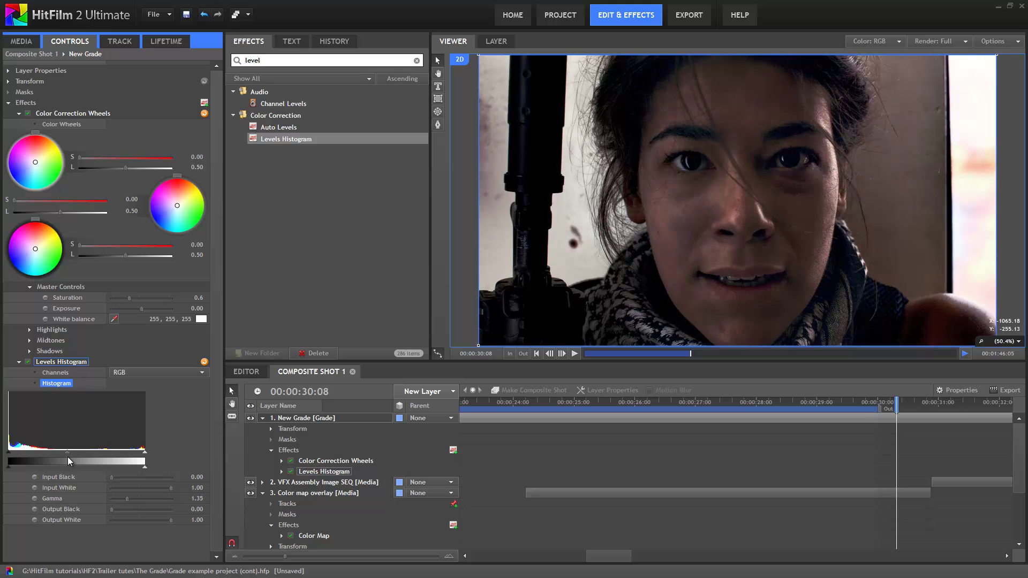
Apply the Film Damage effect to the grade layer
double_click(253, 60)
type("film")
left_click_drag(280, 103, 89, 521)
Expand the Film Damage settings on the New Grade layer
left_click(17, 530)
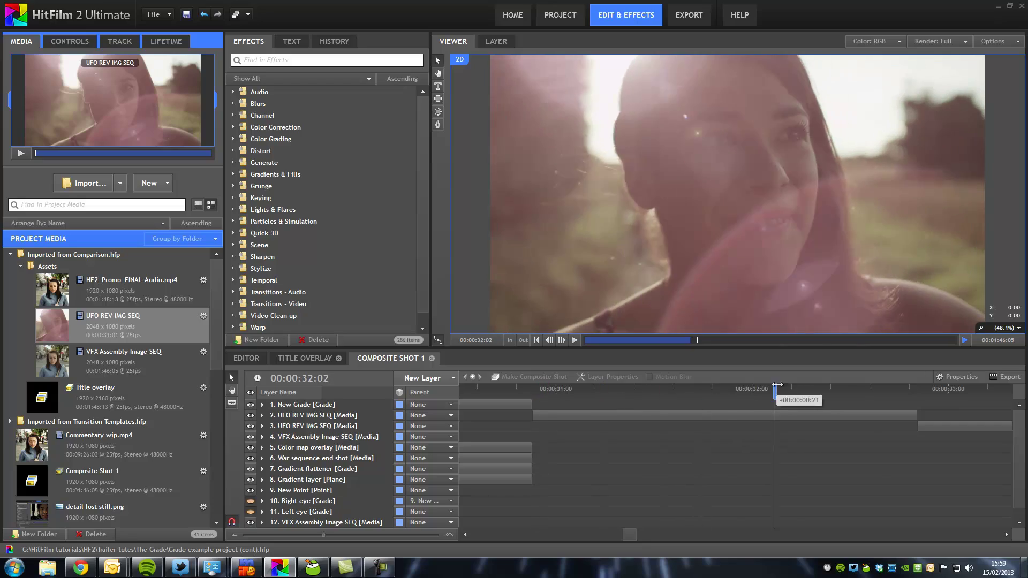
Scrub to a frame in the UFO shot and apply Vibrance to the UFO REV IMG SEQ layer
left_click_drag(777, 384, 657, 383)
left_click(280, 60)
type("vib")
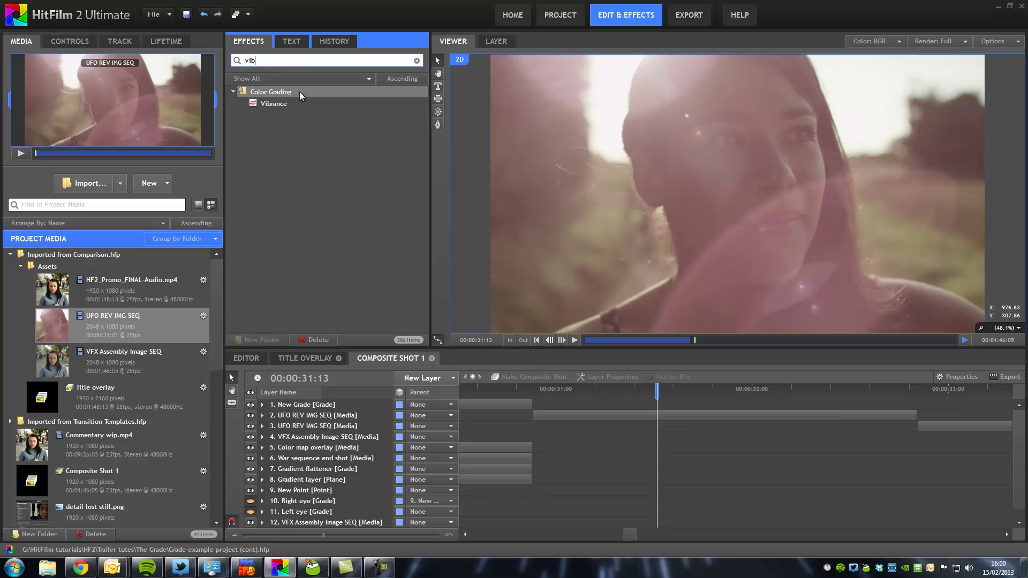
left_click_drag(282, 105, 580, 419)
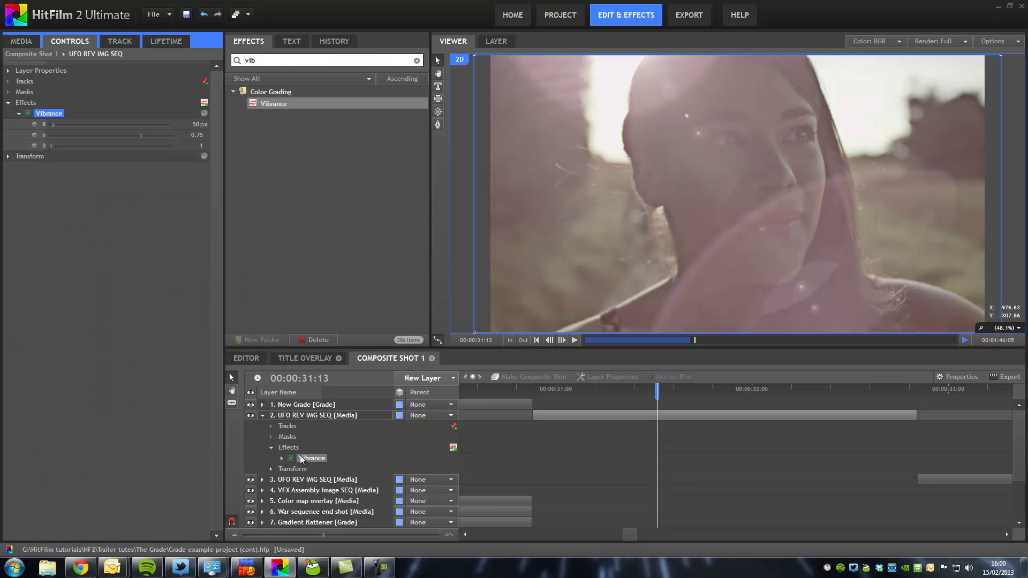
Set Vibrance Radius to 2048px, Intensity to about 0.48 and Iterations to 3
left_click_drag(51, 131, 169, 131)
left_click(89, 146)
left_click_drag(105, 148, 134, 146)
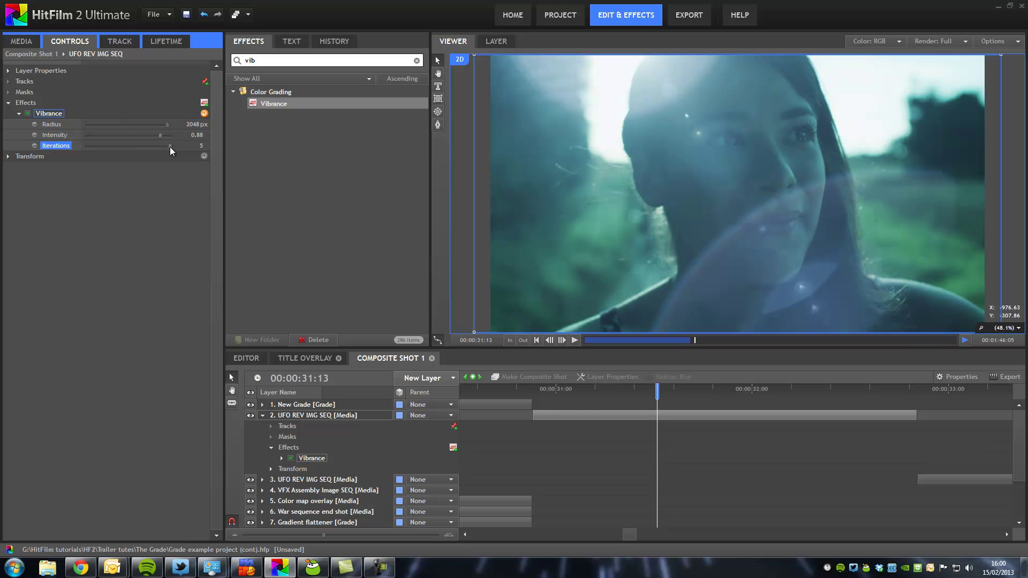
mouse_move(162, 137)
left_mouse_down()
mouse_move(173, 138)
mouse_move(143, 141)
left_mouse_up()
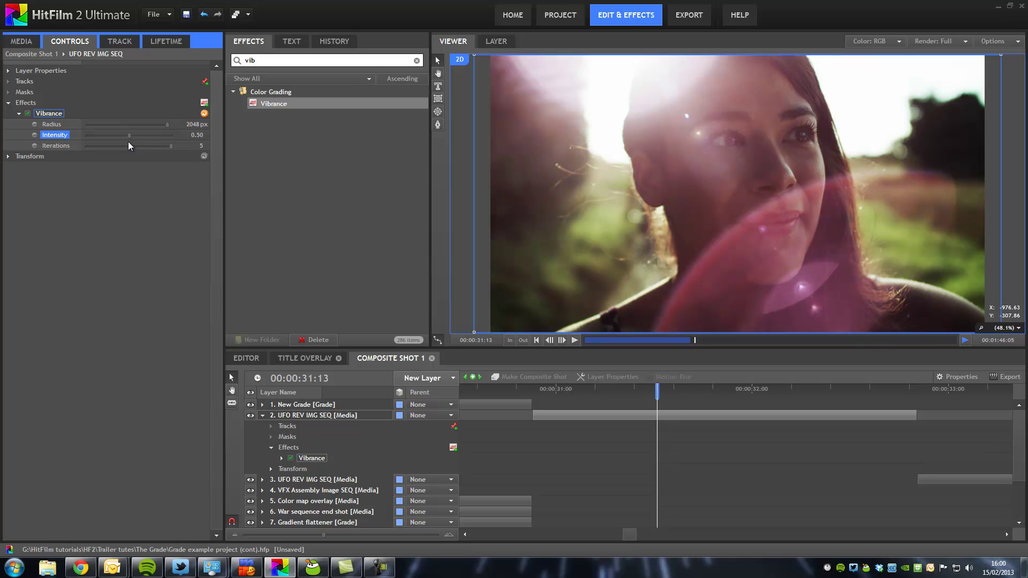
left_click_drag(129, 145, 127, 145)
left_click_drag(172, 145, 120, 136)
Search 'three' and apply Three Strip Color to the UFO layer
type("3")
key("BackSpace")
type("three")
left_click_drag(301, 102, 81, 149)
Raise Three Strip Color's Green Strength to 0.73 and move the playhead to 00:00:31:02
left_click(19, 156)
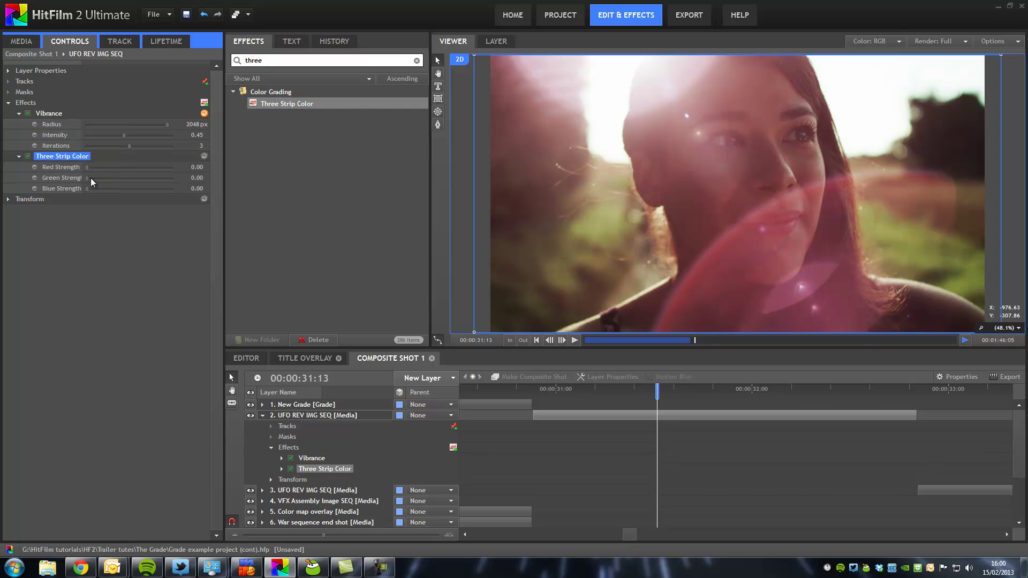
left_click_drag(87, 178, 144, 185)
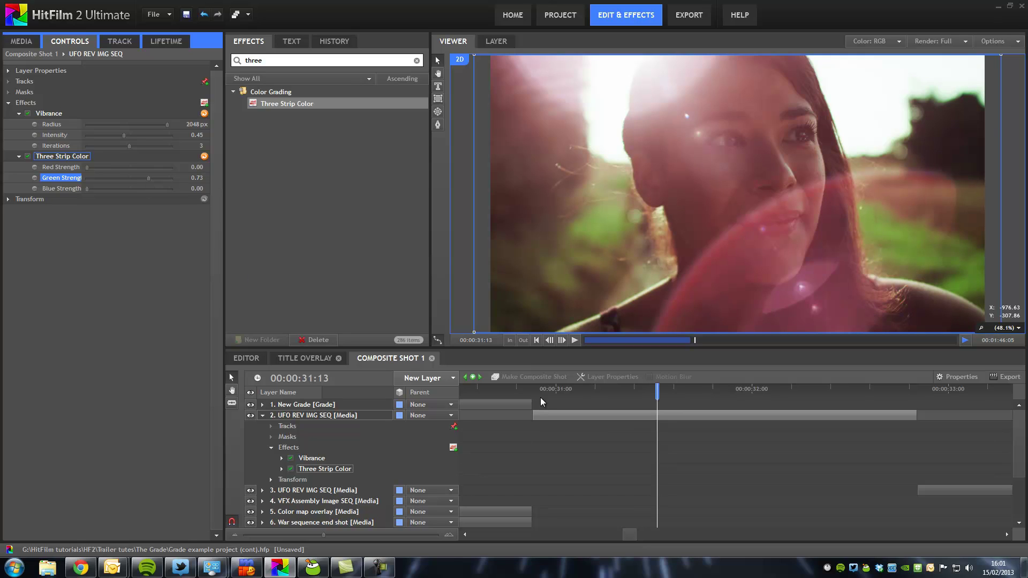
left_click(551, 416)
left_click(570, 389)
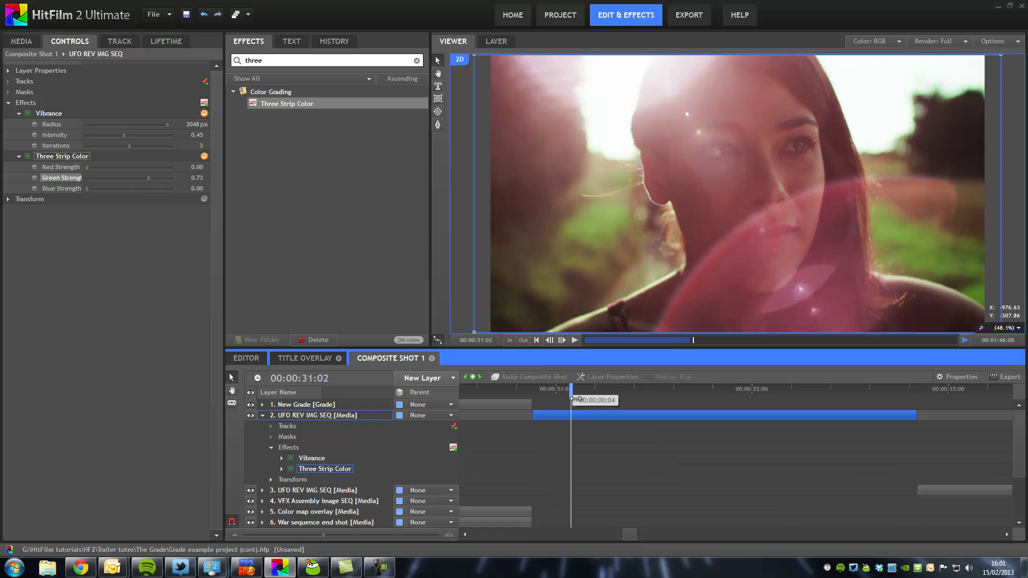